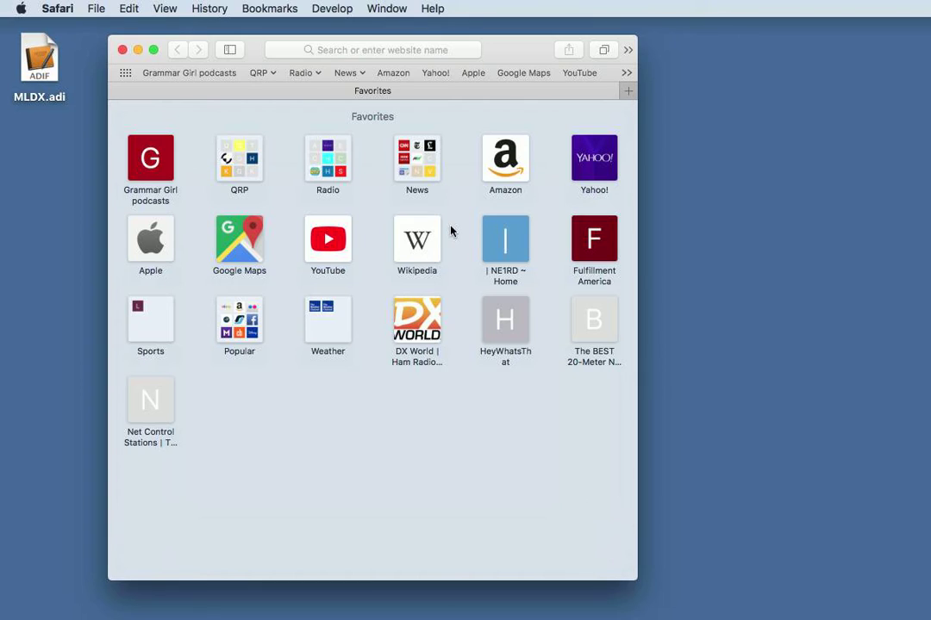
Go to the groups.io website and open the CabConverter group from the list of subscribed groups
click(345, 50)
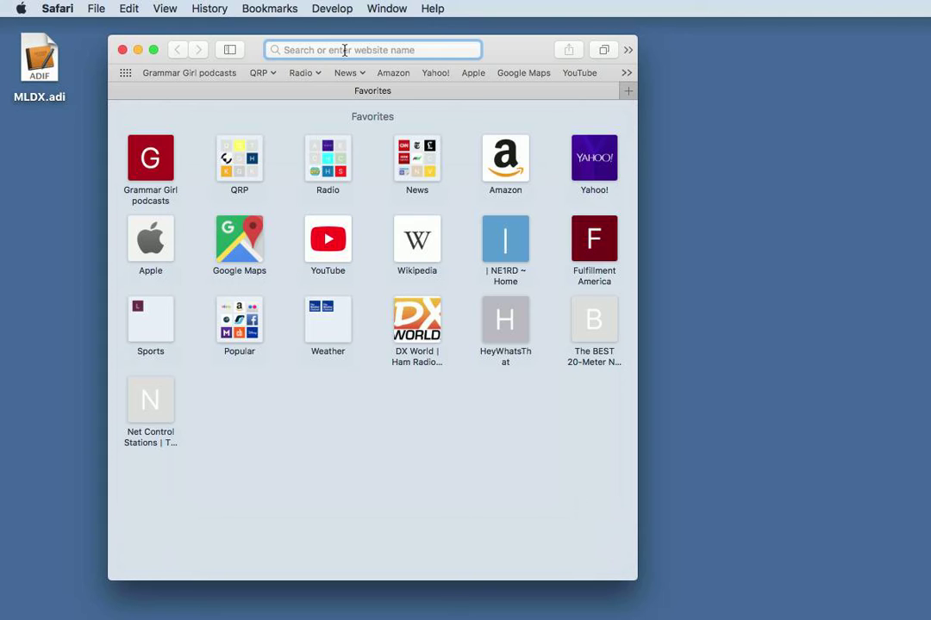
text(gorup)
key(BackSpace)
key(BackSpace)
key(BackSpace)
key(BackSpace)
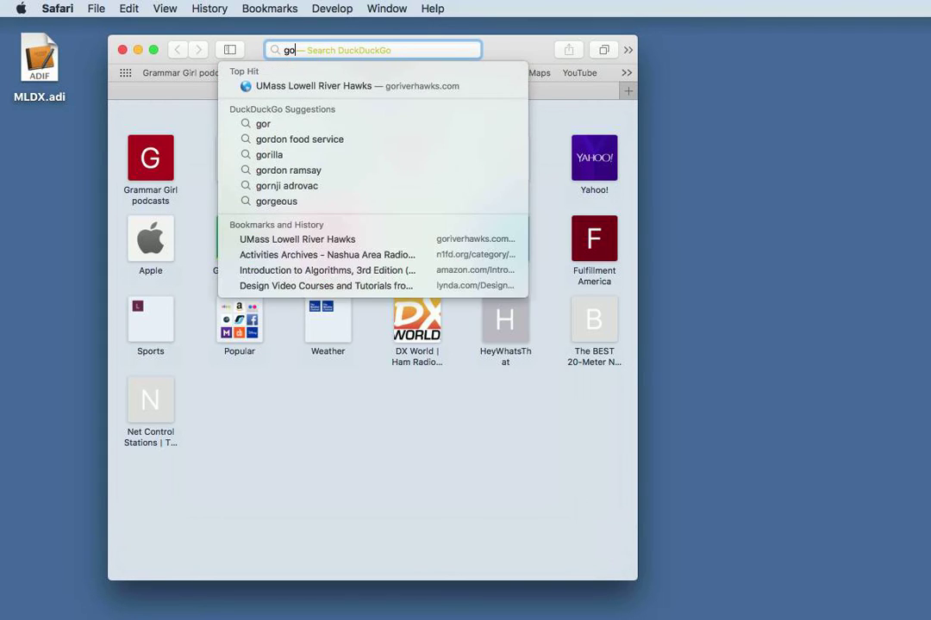
text(roup)
key(Return)
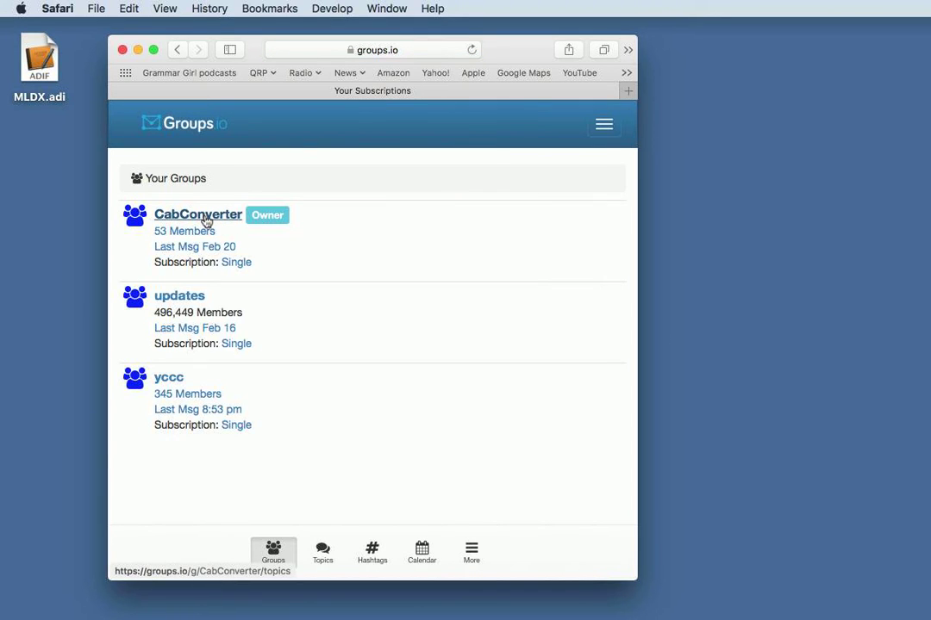
click(205, 217)
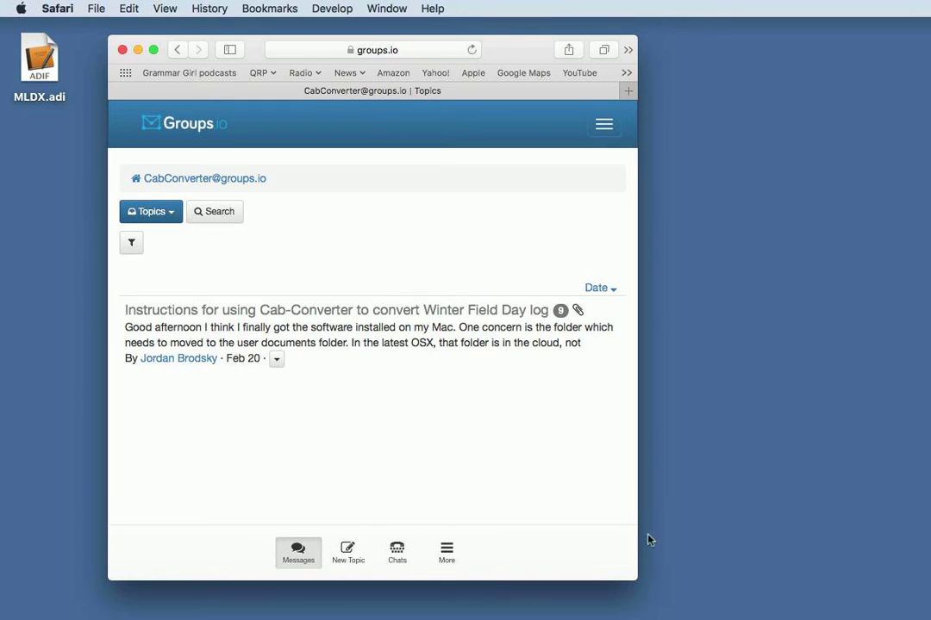
Open the Files section of the CabConverter group
click(448, 553)
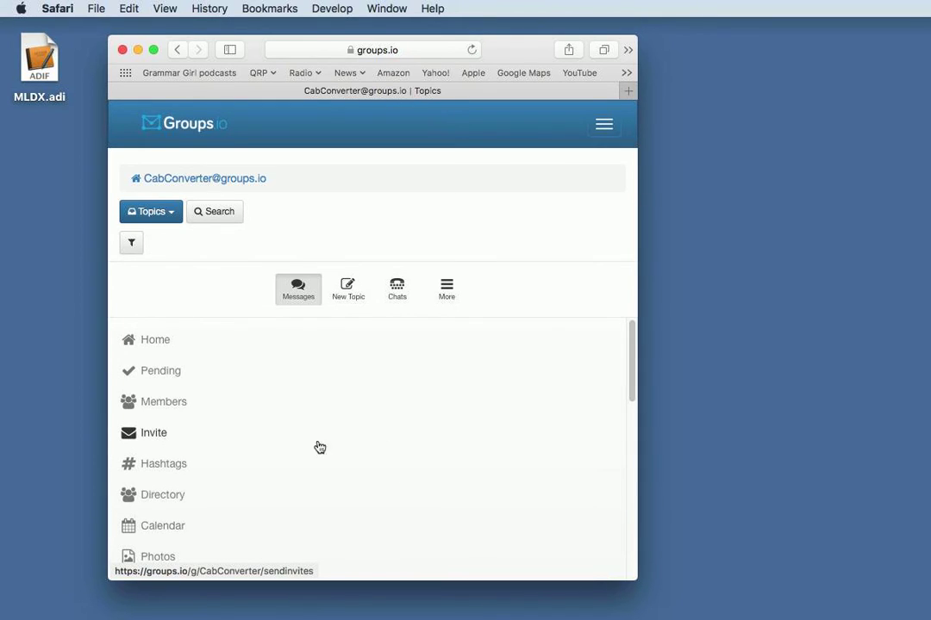
scroll(146, 438, down, 10)
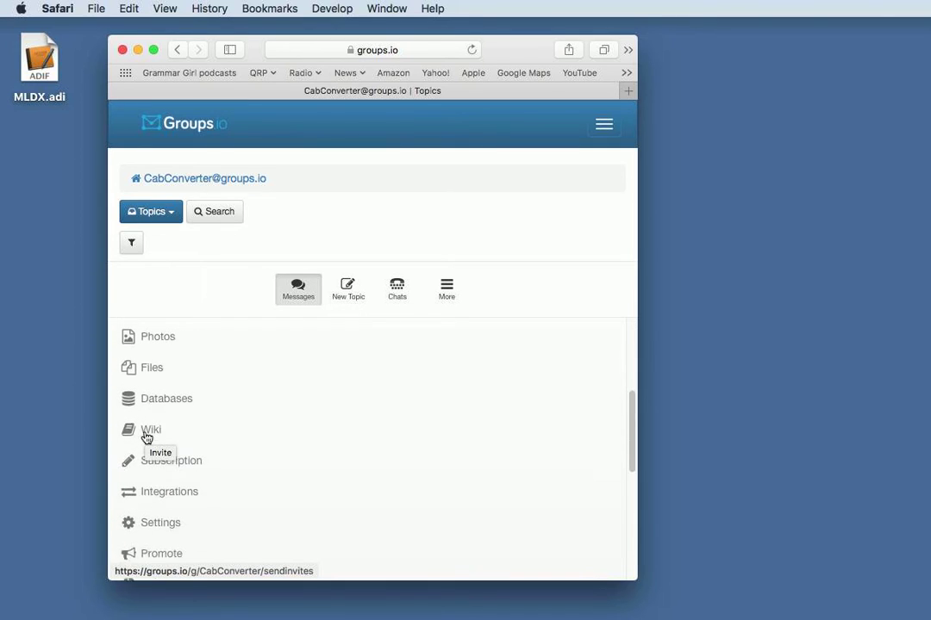
scroll(146, 438, down, 5)
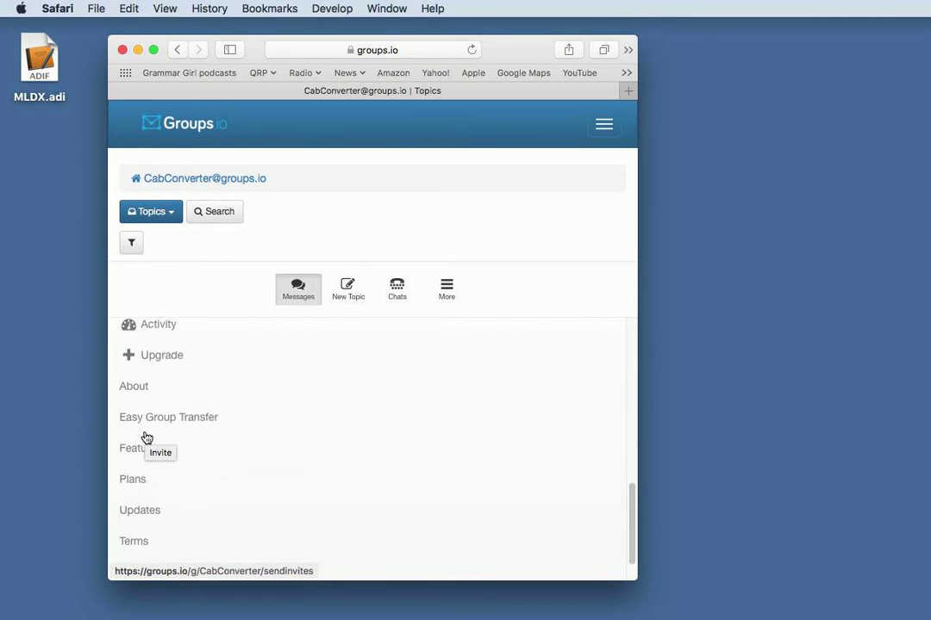
scroll(146, 437, up, 6)
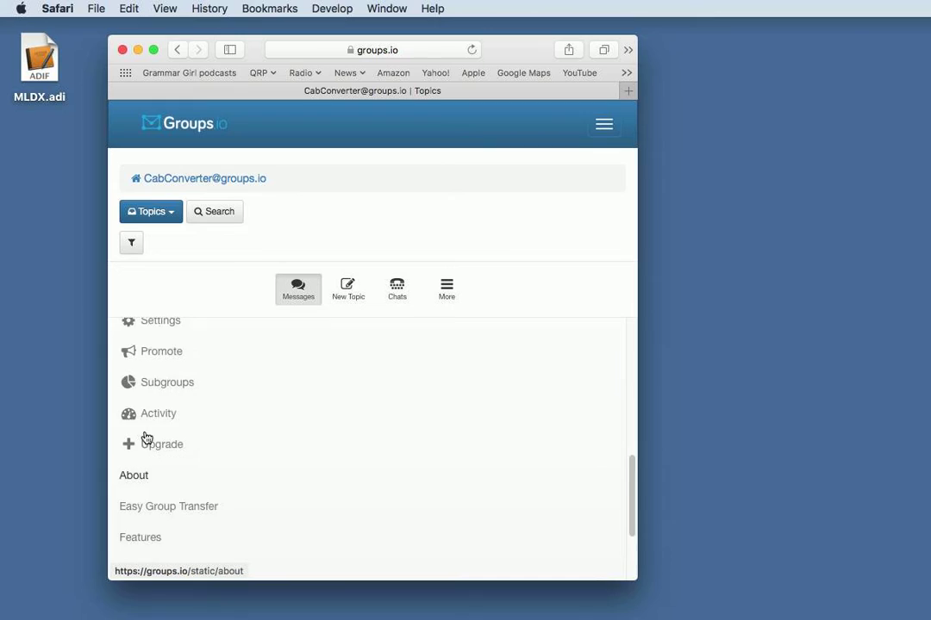
scroll(147, 420, up, 5)
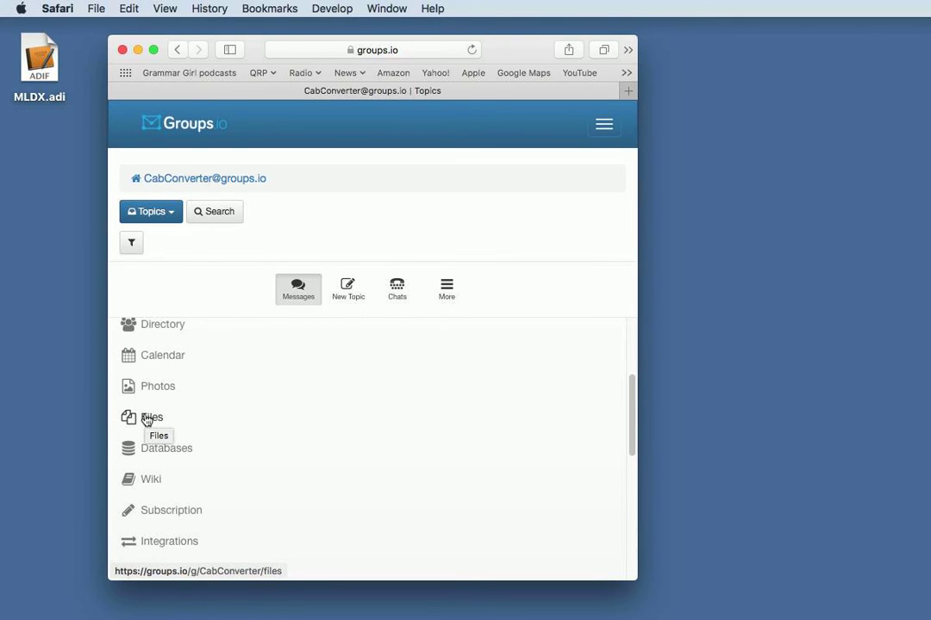
click(147, 419)
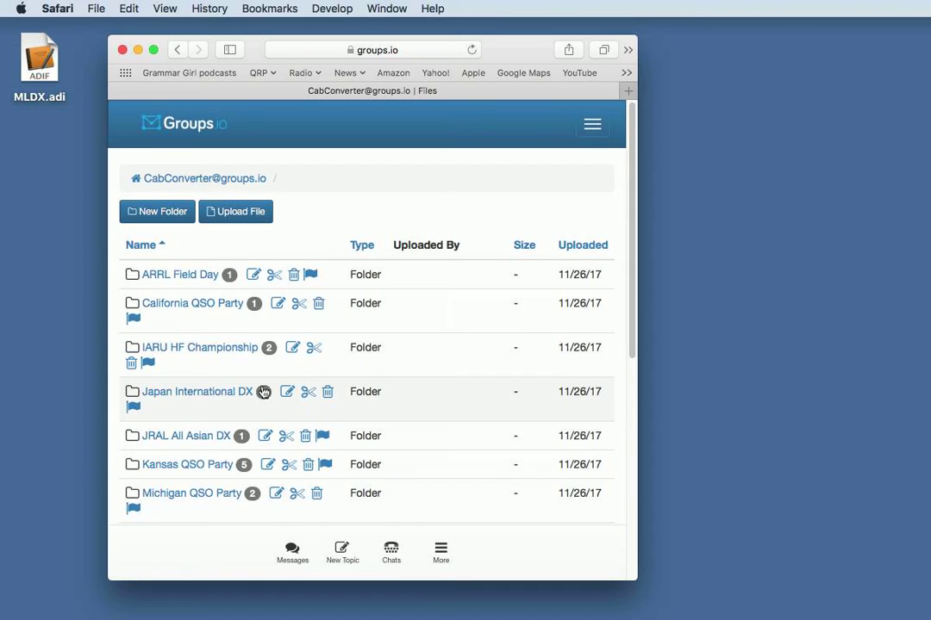
Download the linked file CabConverter.tar from the group's file list and save it to the Desktop
scroll(642, 311, down, 4)
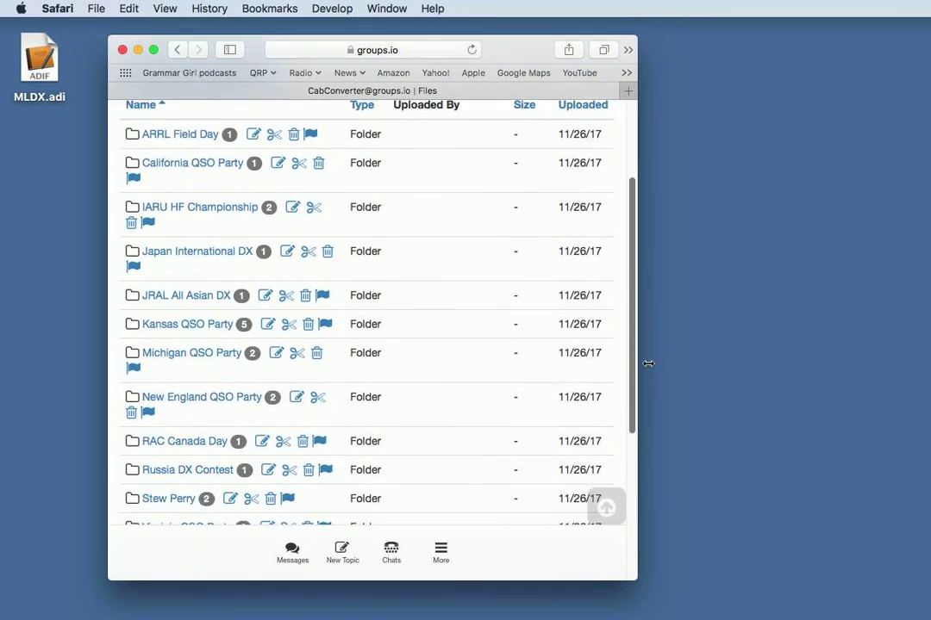
scroll(648, 364, down, 5)
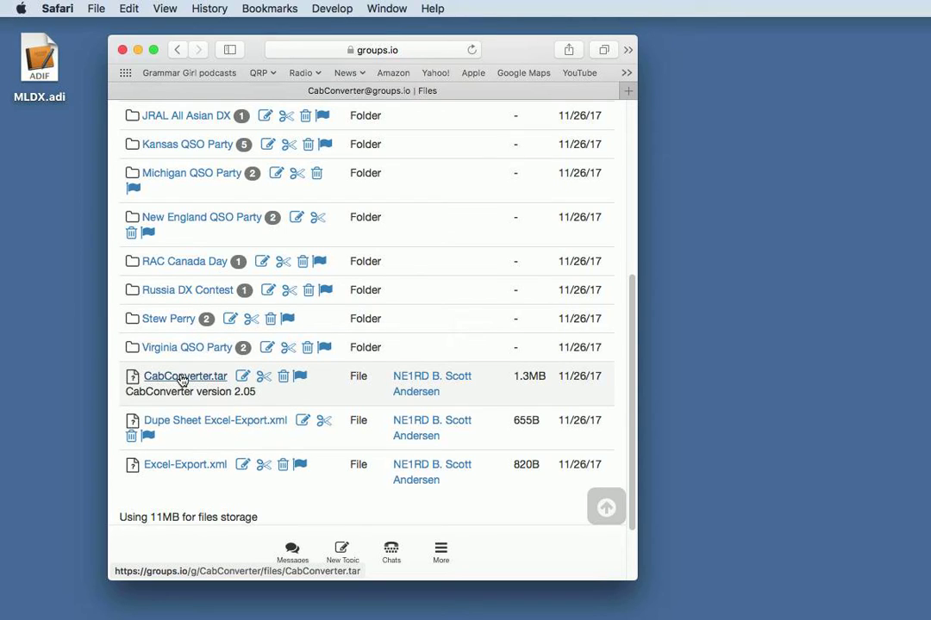
right_click(182, 379)
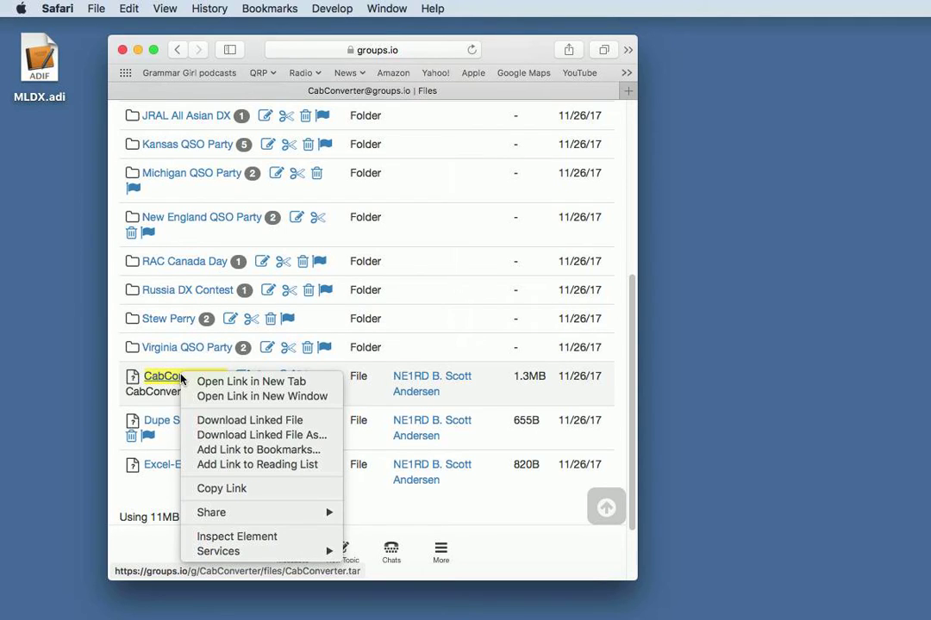
click(263, 441)
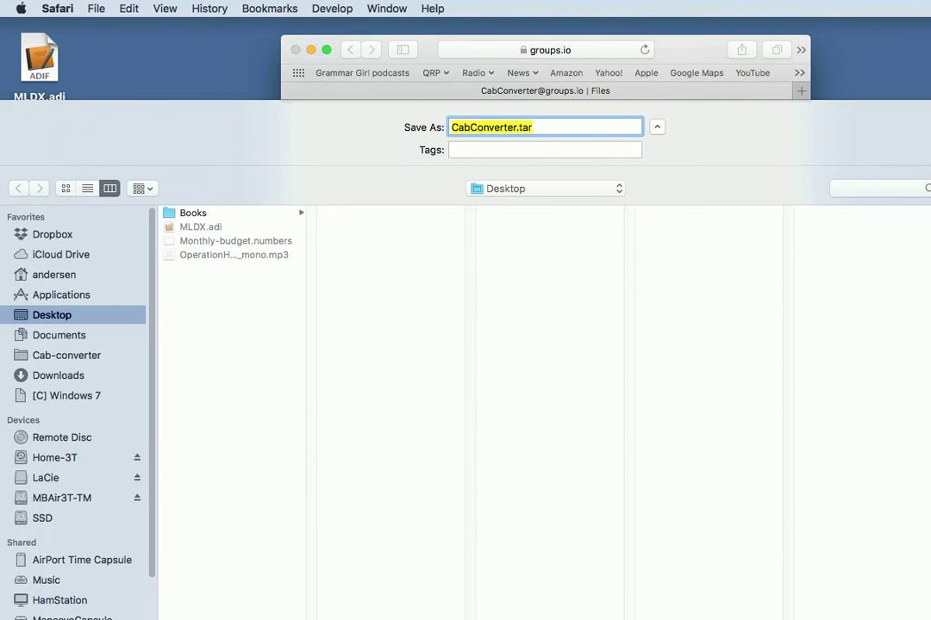
key(Return)
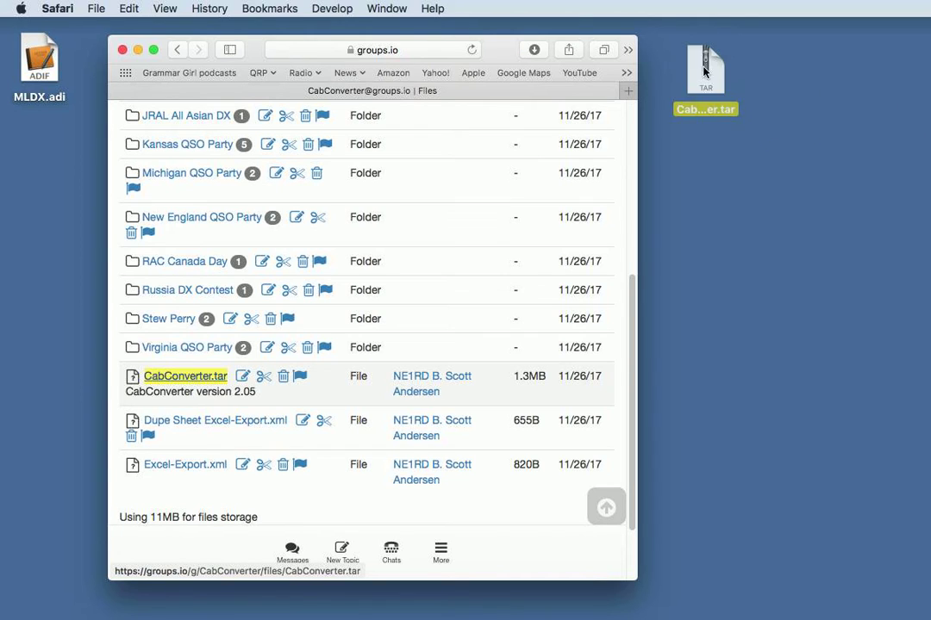
Quit the web browser
click(664, 245)
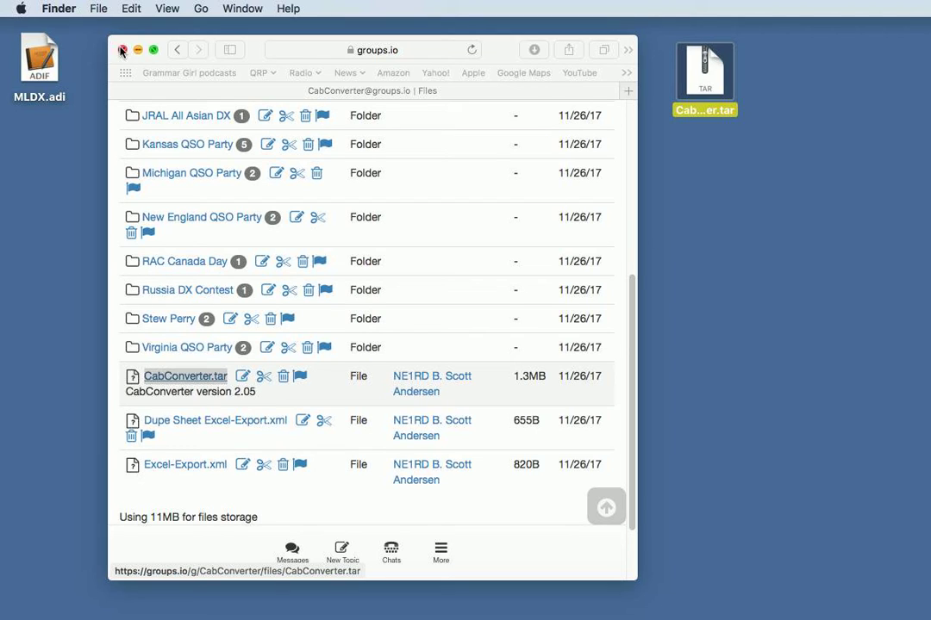
click(281, 58)
click(56, 8)
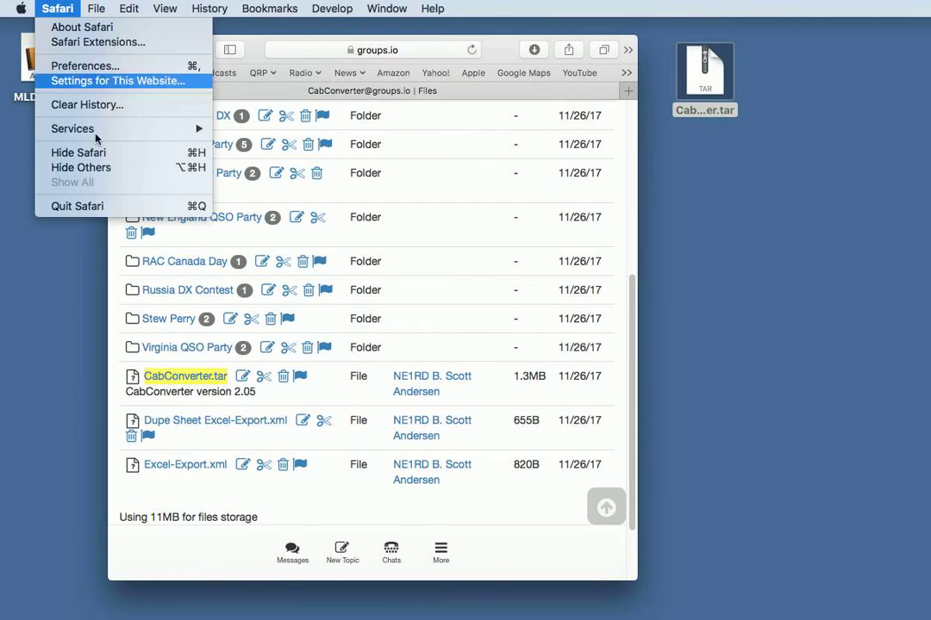
click(83, 207)
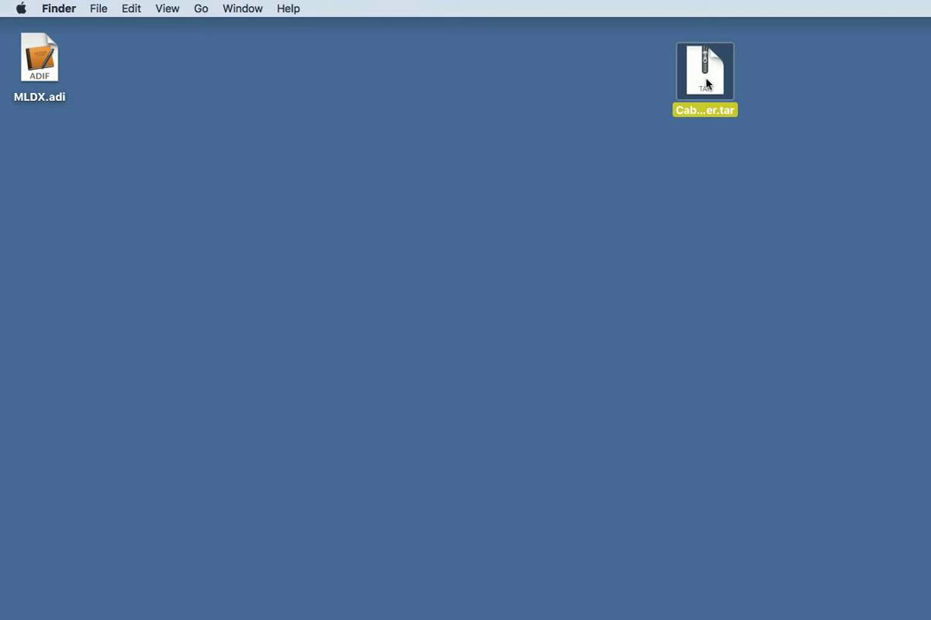
Extract CabConverter.tar on the desktop and open the extracted CabConverter folder, moving its window clear of the desktop icons
double_click(707, 84)
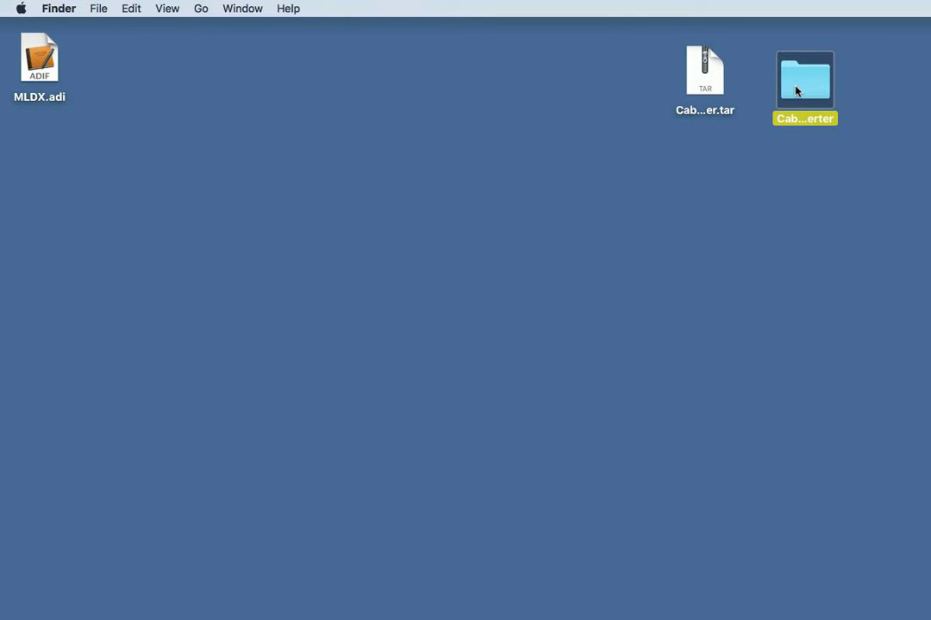
double_click(796, 90)
drag(829, 207, 198, 123)
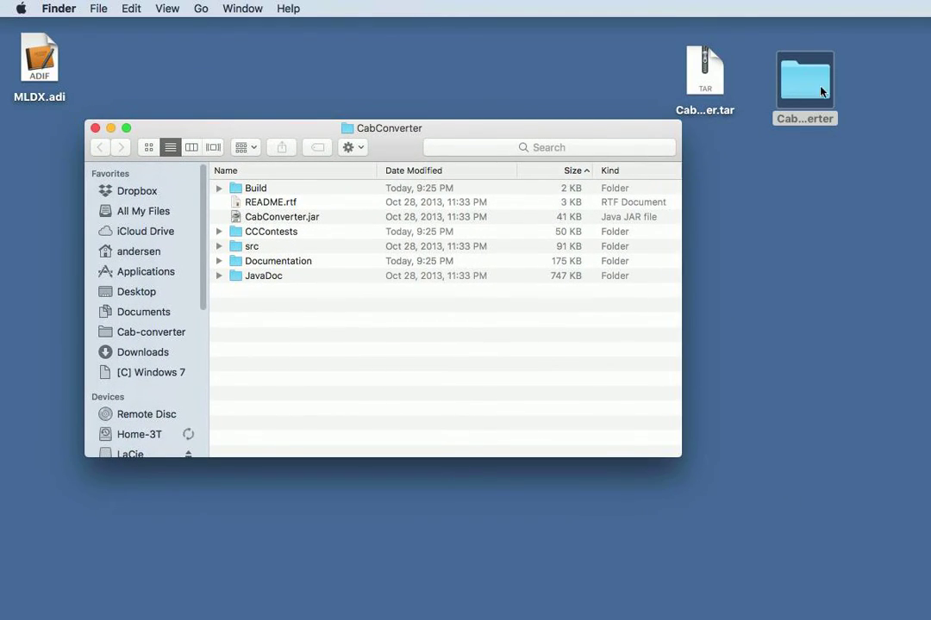
Move the CabConverter.tar archive from the desktop to the Trash
right_click(698, 87)
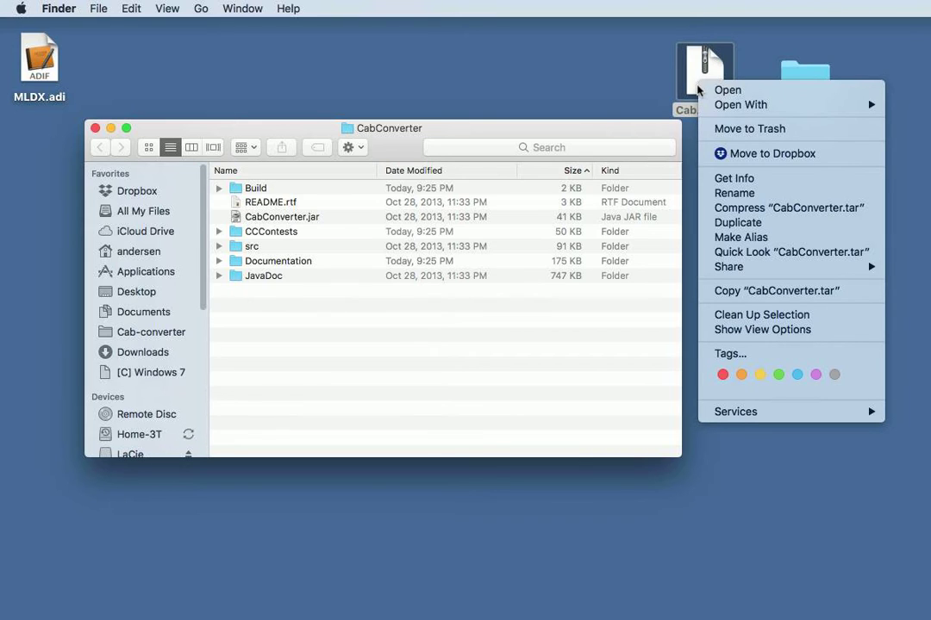
click(734, 131)
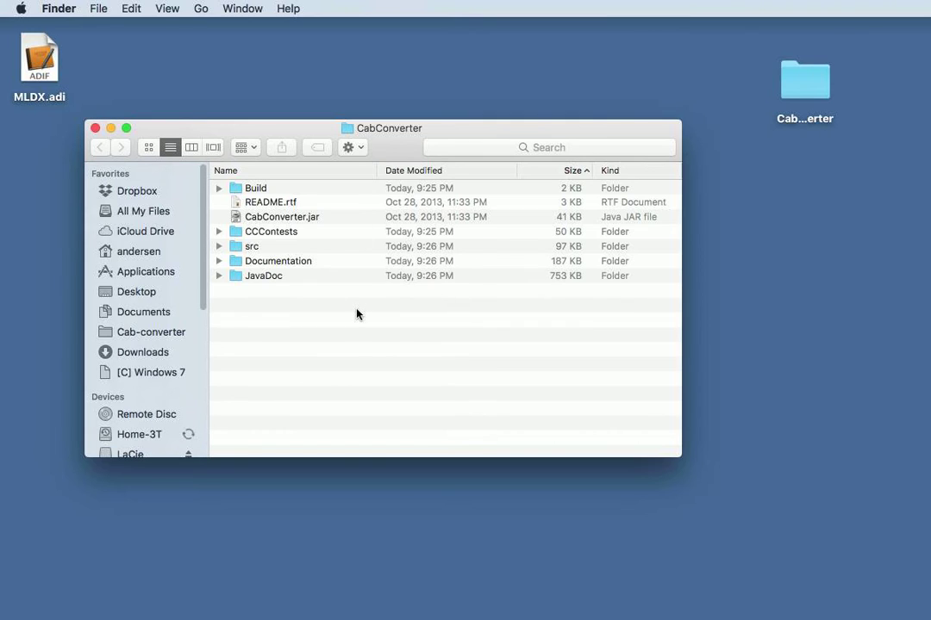
Open README.rtf from the CabConverter folder, read where the CCContests folder must be placed, and close the document
double_click(236, 205)
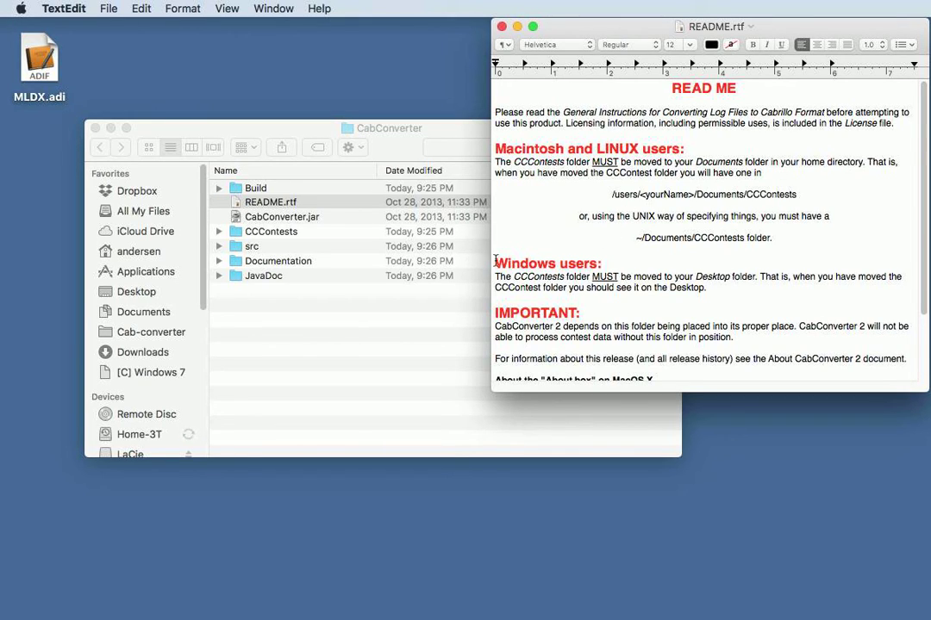
click(501, 27)
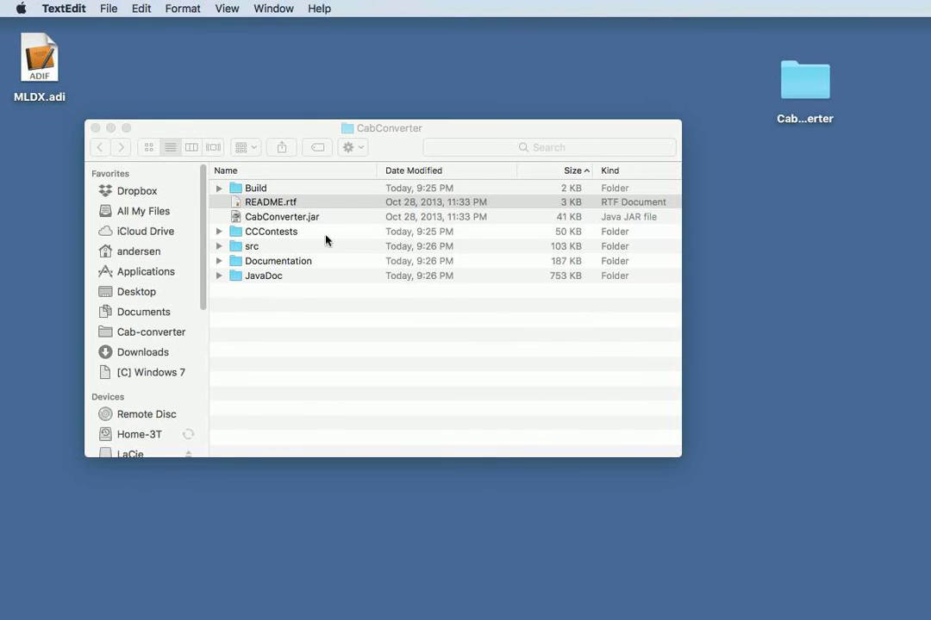
Try to move the CCContests folder out of the CabConverter folder, following the README's instructions for Macintosh users
click(234, 232)
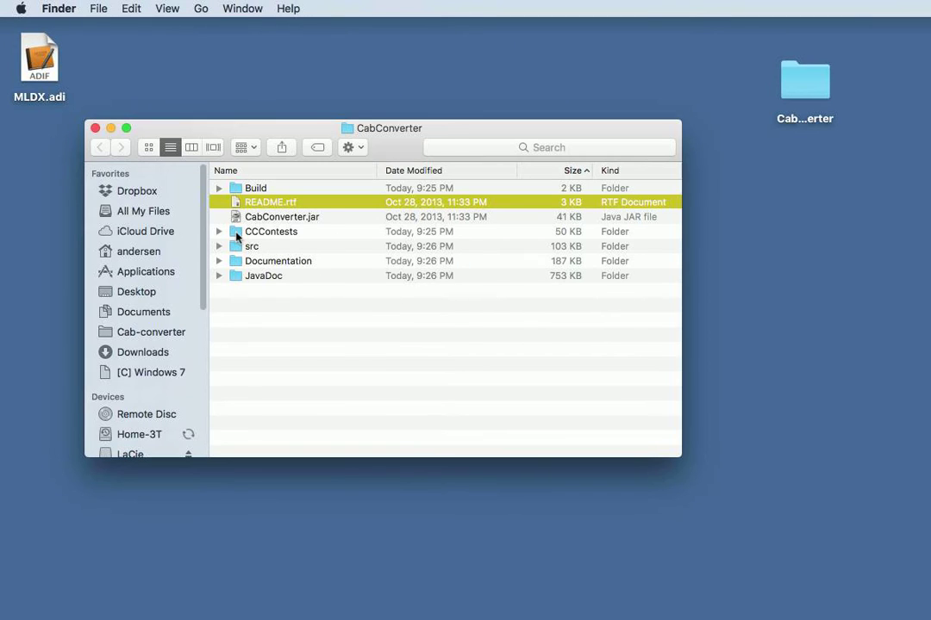
click(236, 232)
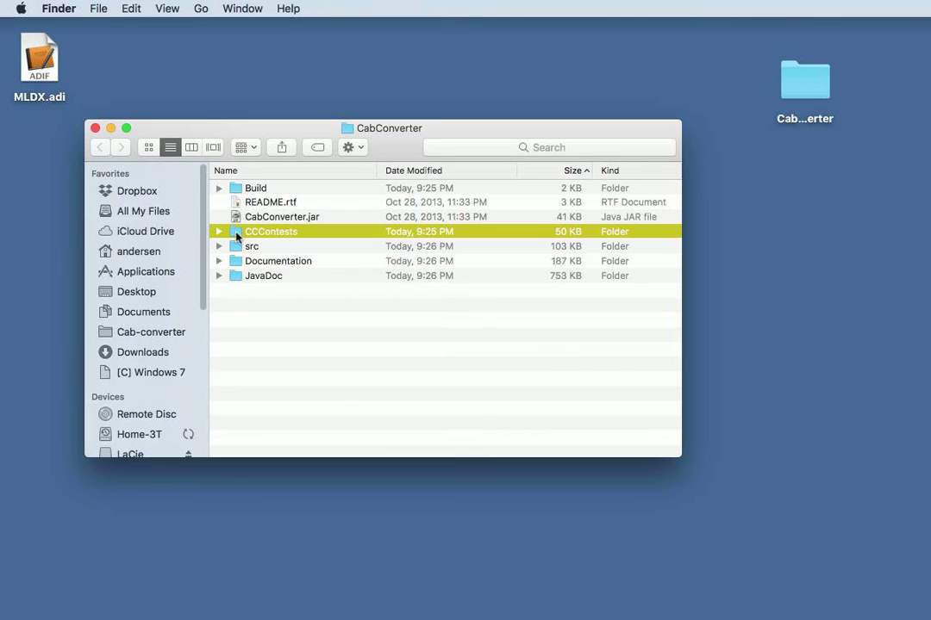
drag(236, 235, 494, 132)
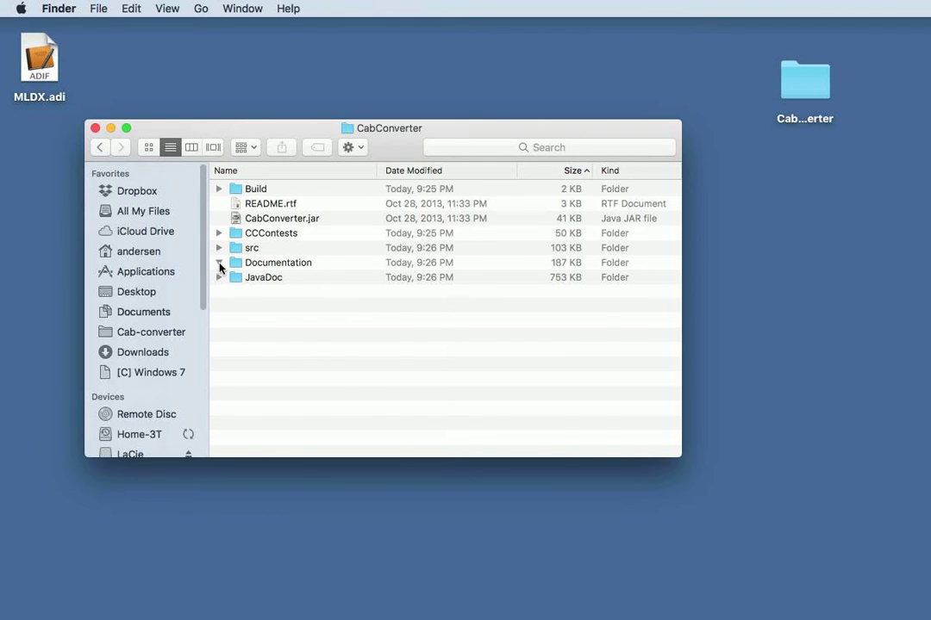
Expand the Documentation folder, look through its files with the Name column widened to show full file names, and collapse it again
click(220, 265)
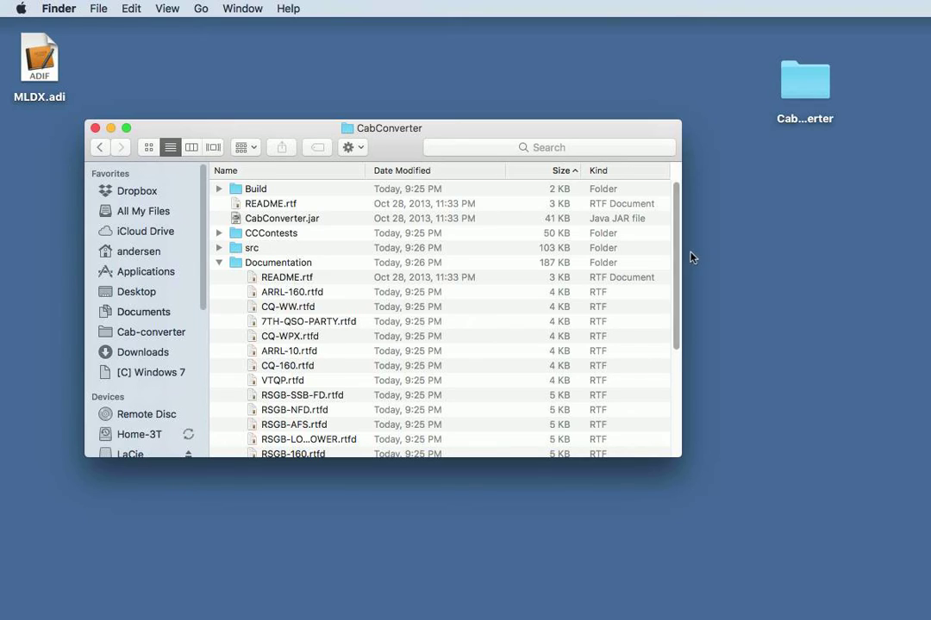
drag(679, 259, 675, 336)
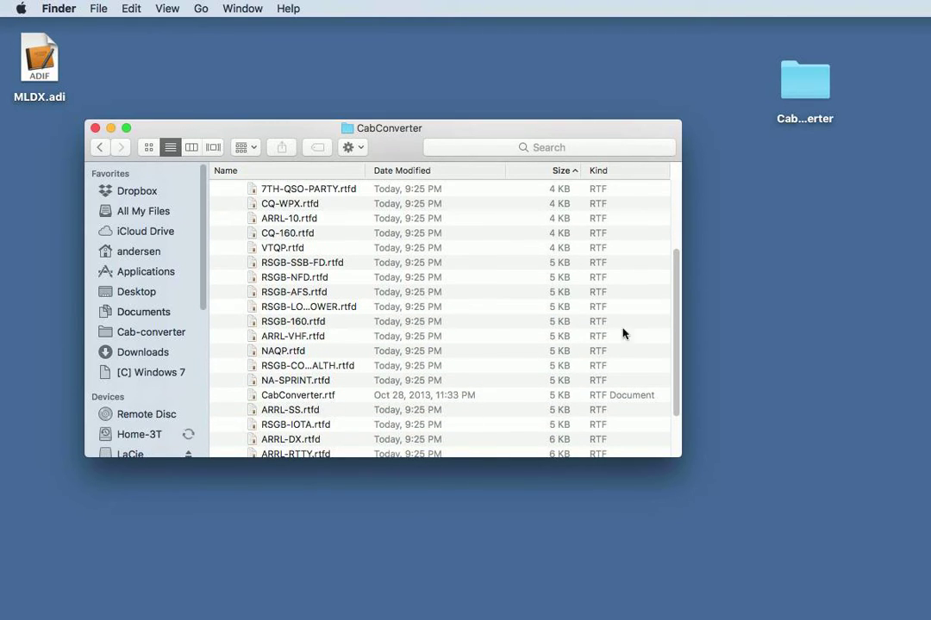
drag(677, 319, 677, 370)
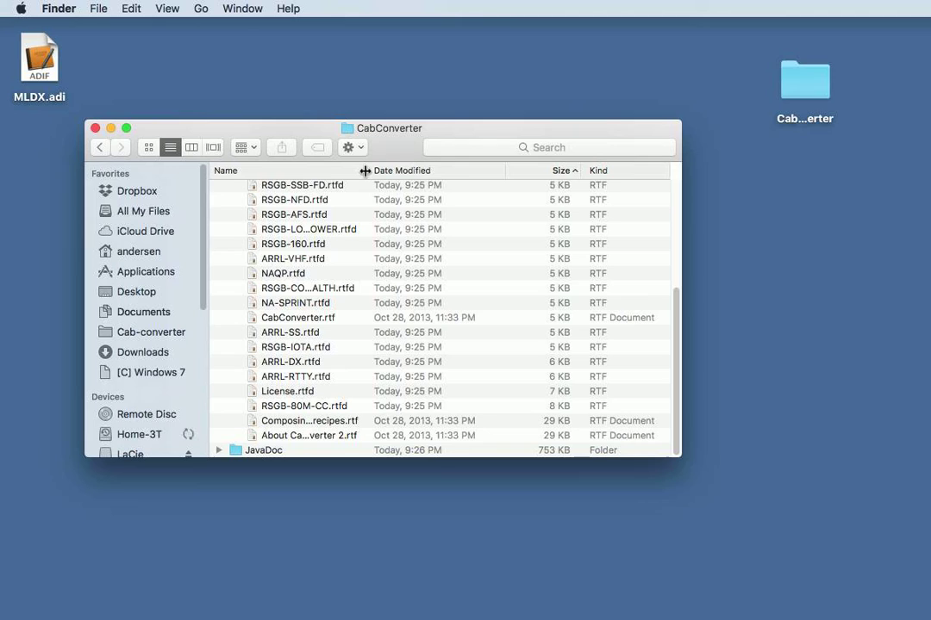
drag(366, 172, 435, 171)
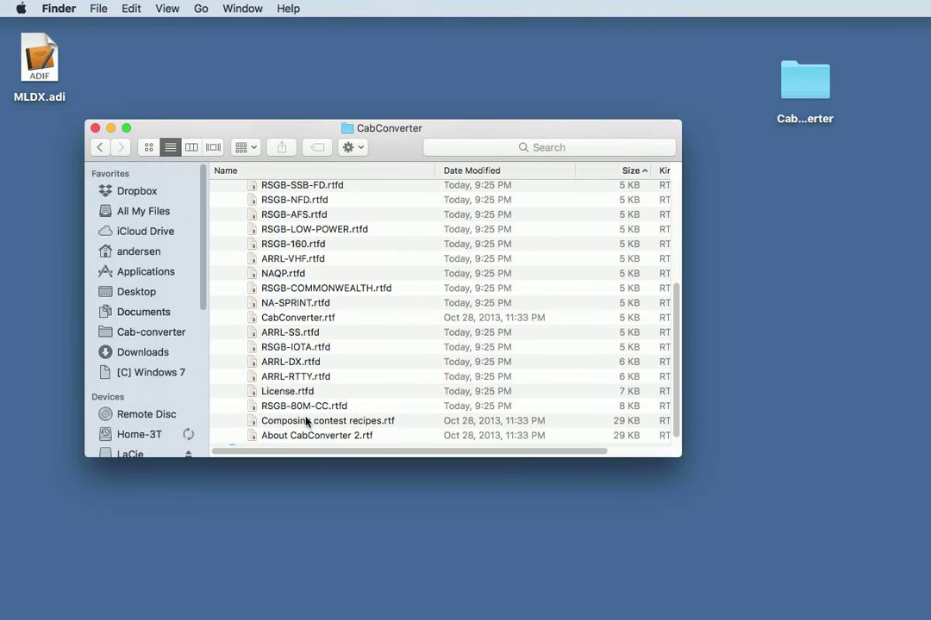
drag(679, 386, 689, 202)
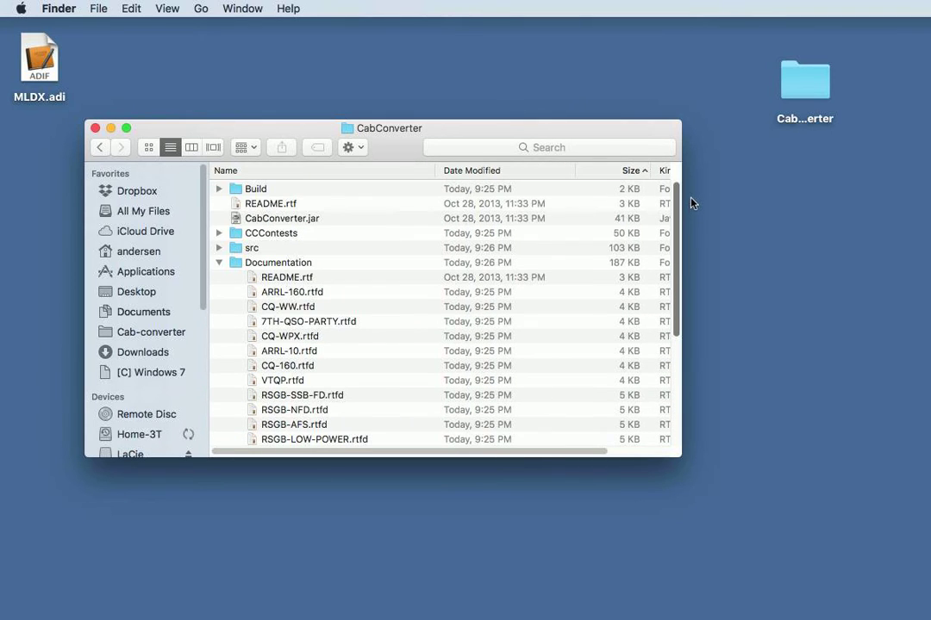
click(218, 263)
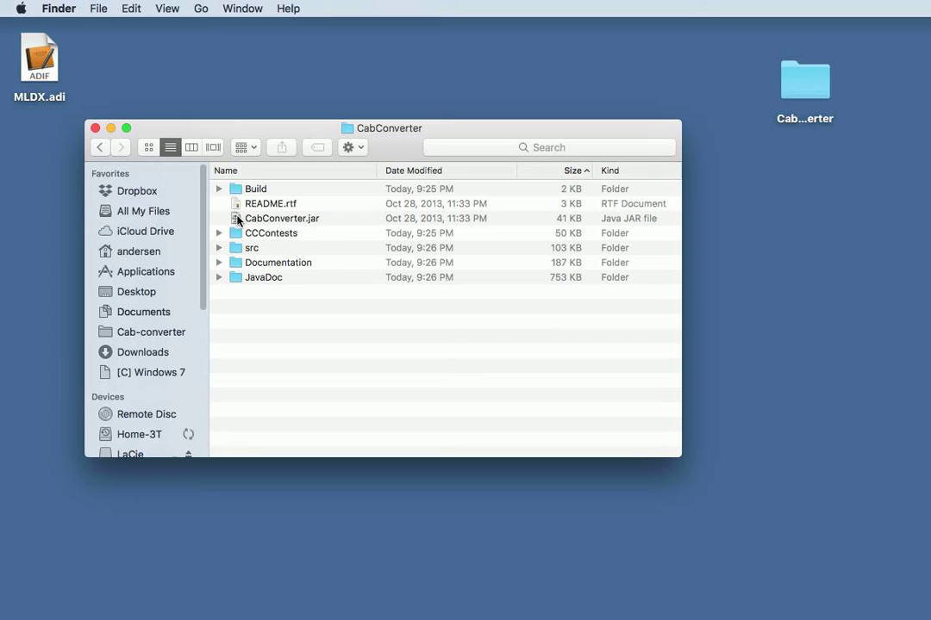
Try to launch CabConverter.jar from the CabConverter folder and dismiss the security warning
click(238, 221)
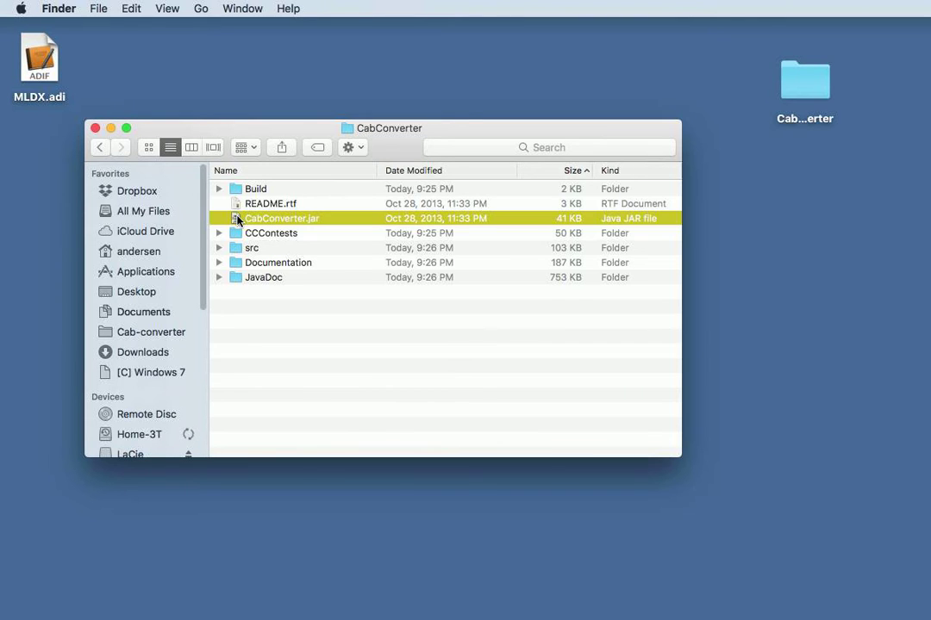
double_click(238, 221)
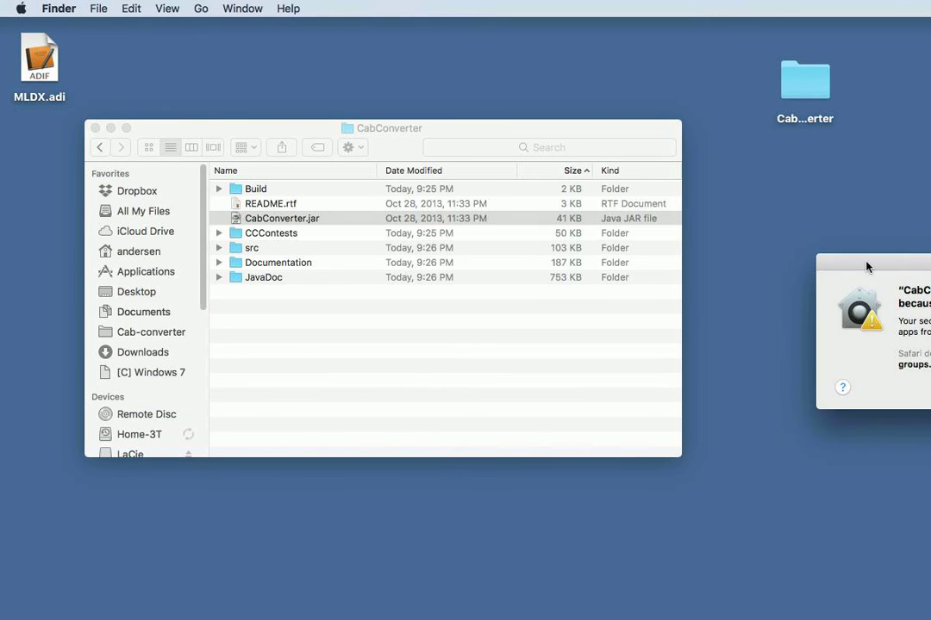
drag(815, 261, 212, 113)
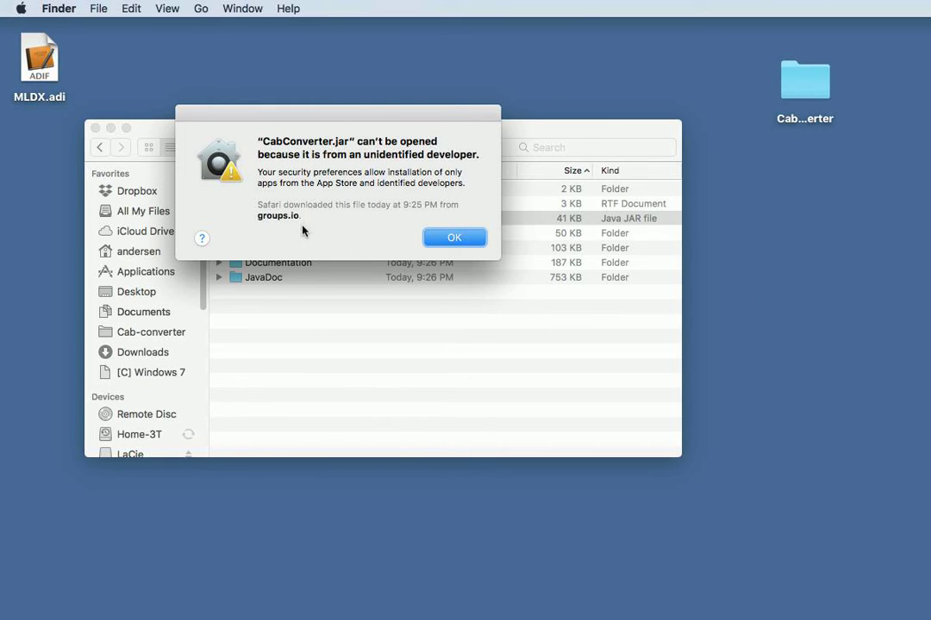
click(454, 238)
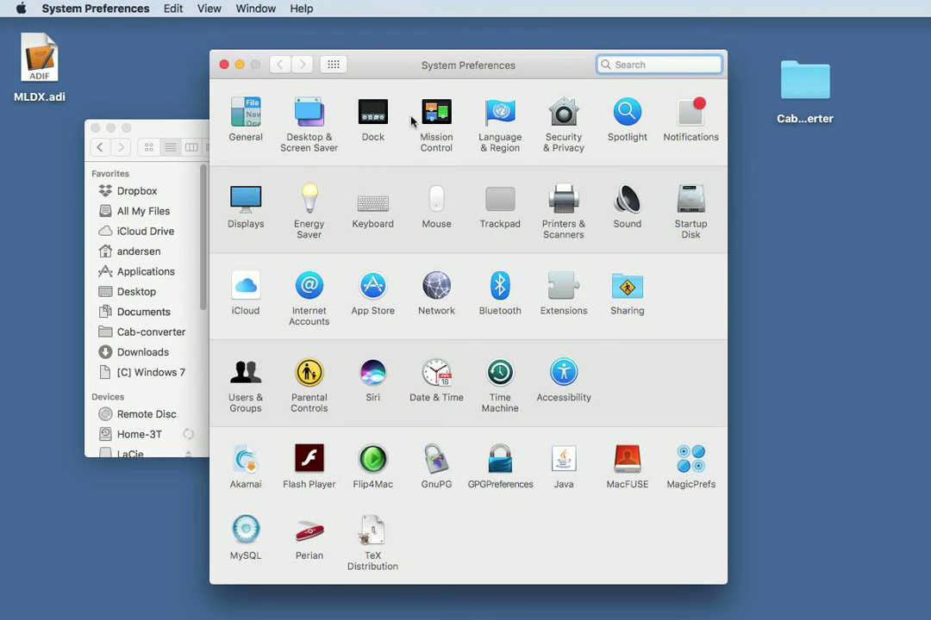
Switch to System Preferences and unlock the Security & Privacy settings by entering the account password
click(561, 121)
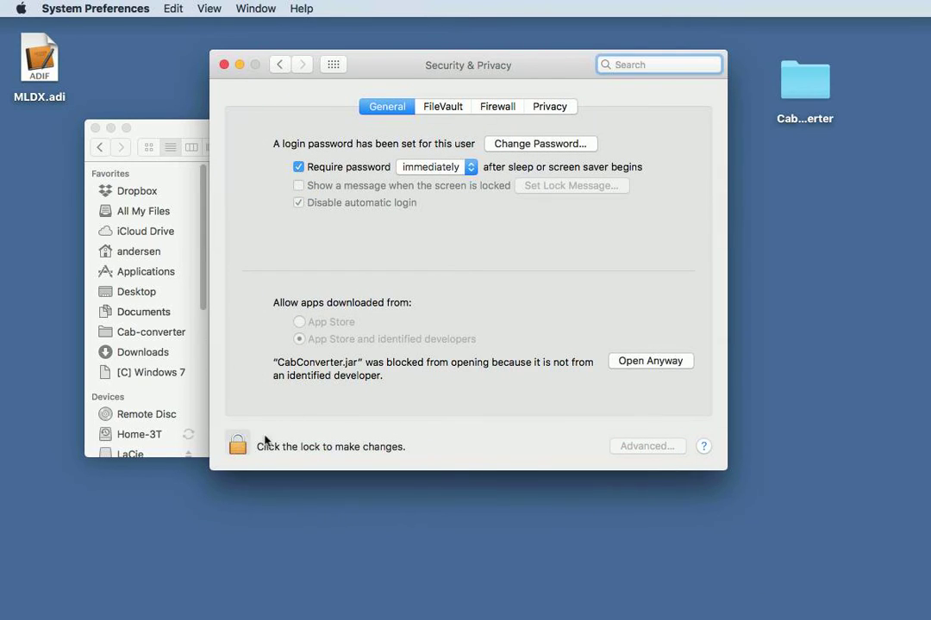
click(237, 445)
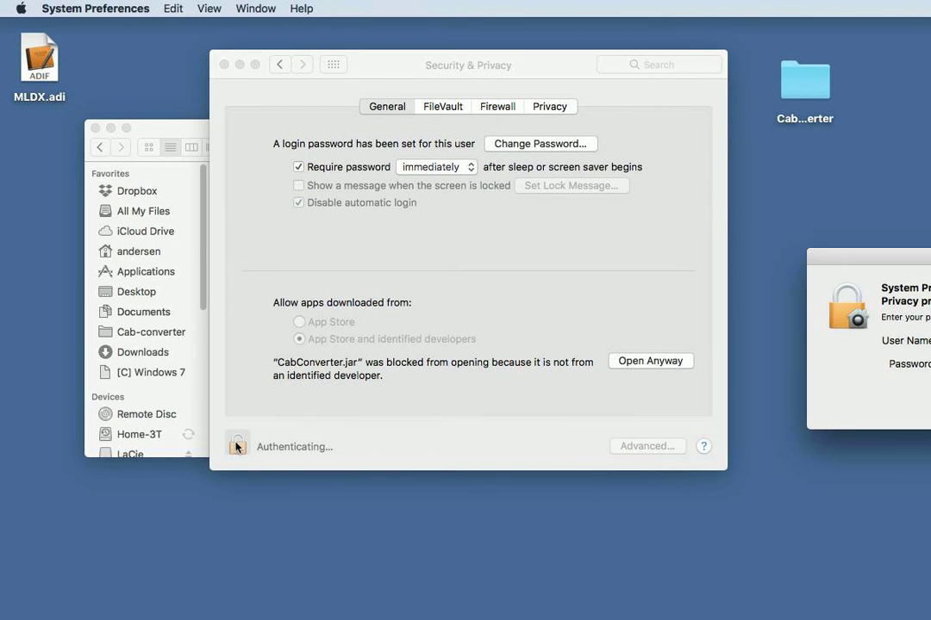
key(Return)
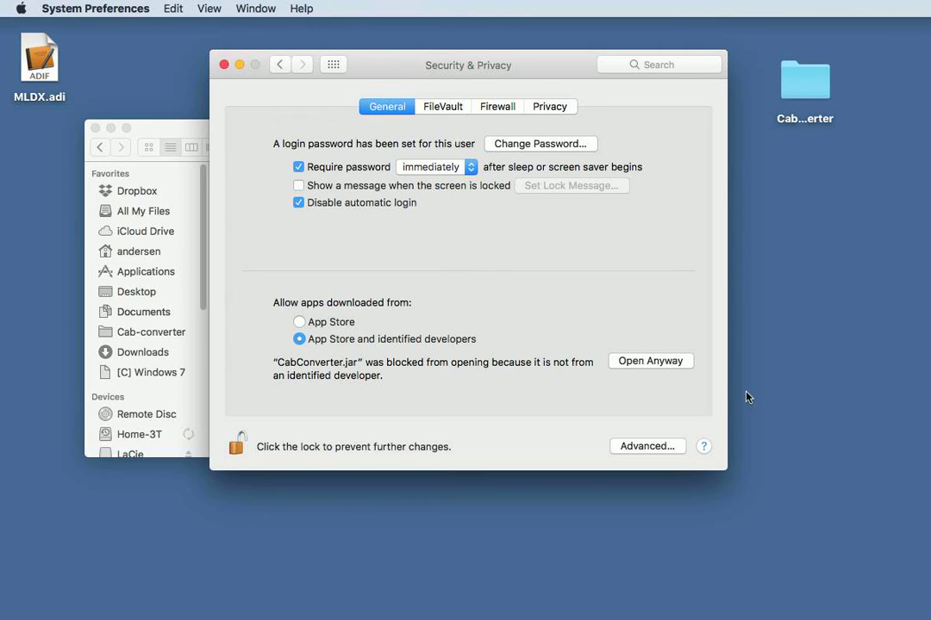
Allow the blocked CabConverter.jar to open anyway and confirm opening it despite the unidentified developer
click(630, 368)
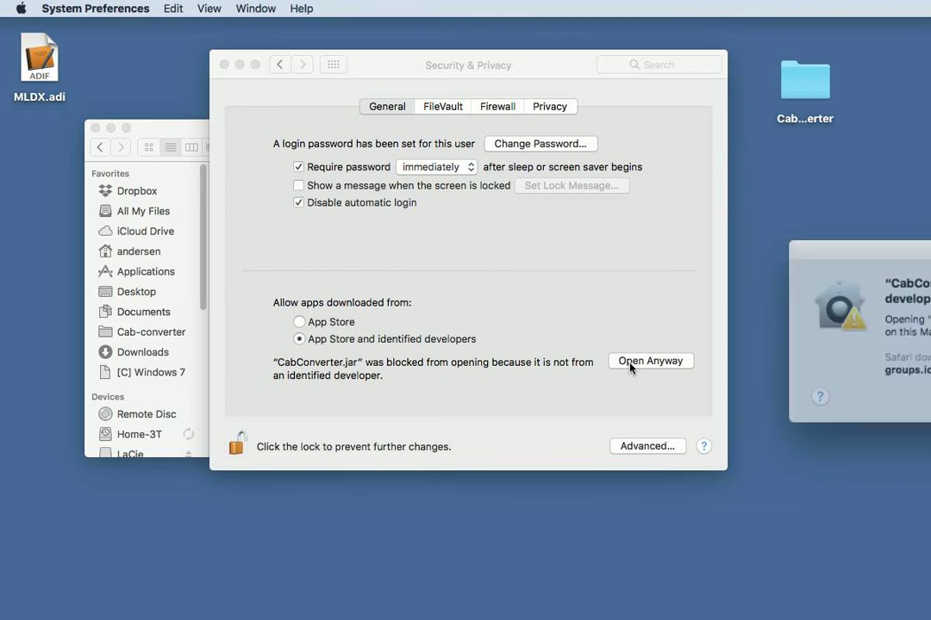
drag(893, 269, 451, 200)
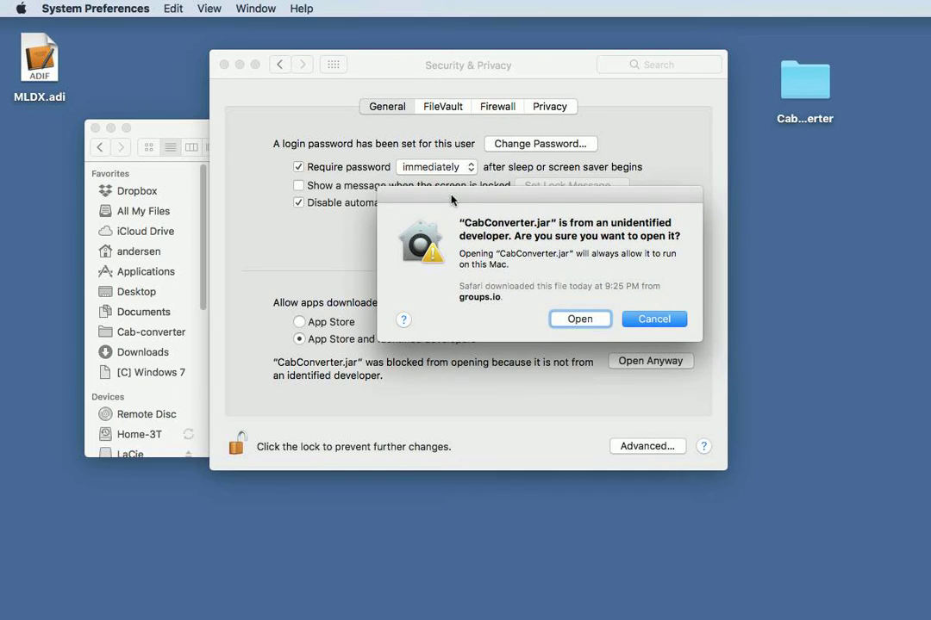
click(571, 320)
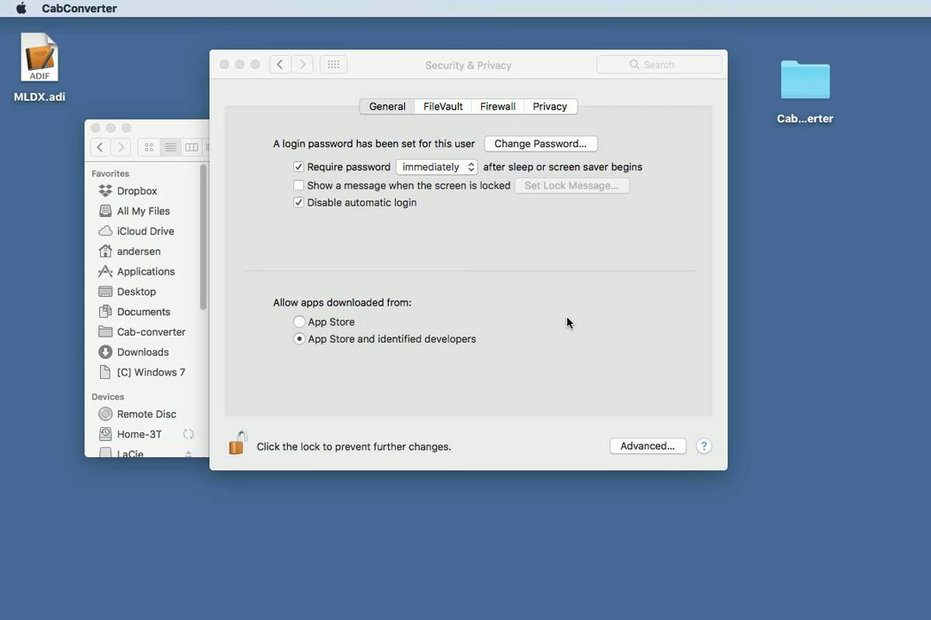
Quit System Preferences and close the Finder window of the CabConverter folder
click(362, 55)
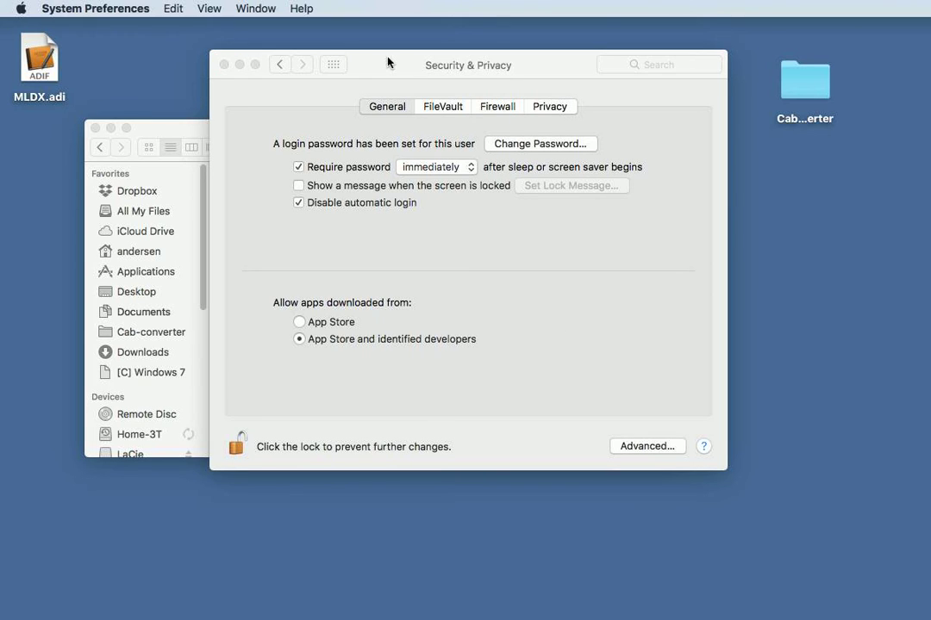
click(82, 8)
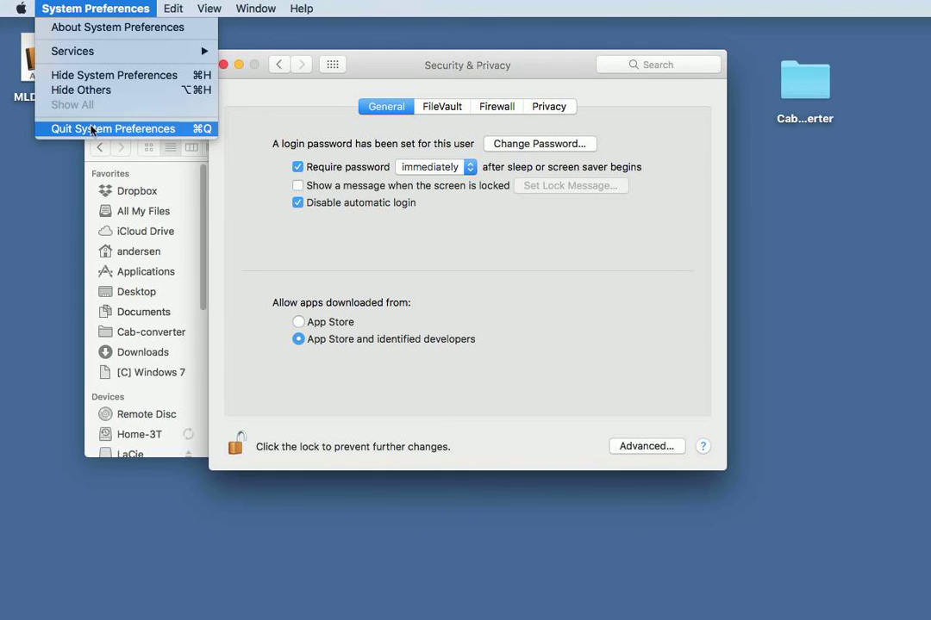
click(91, 127)
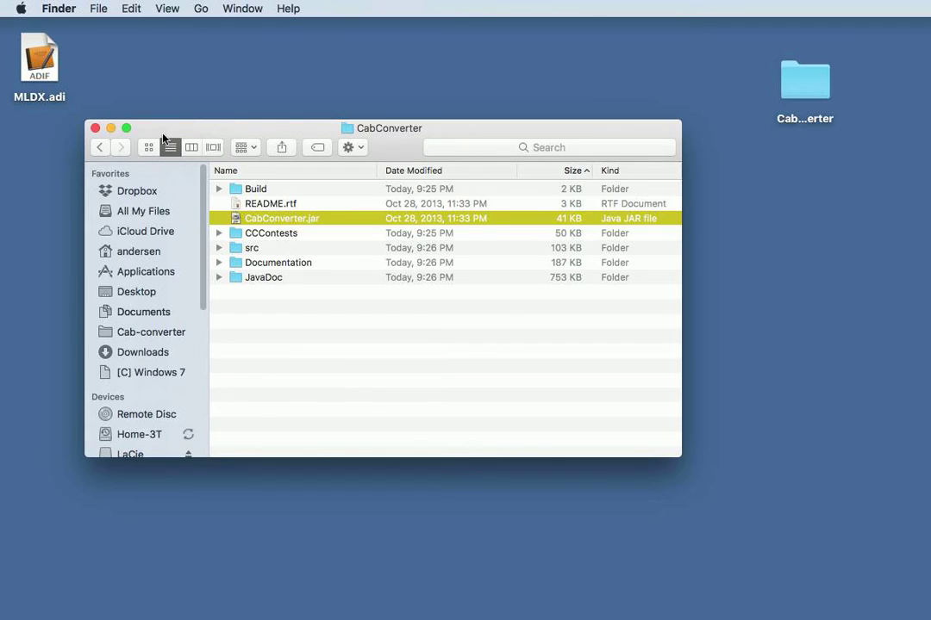
click(95, 127)
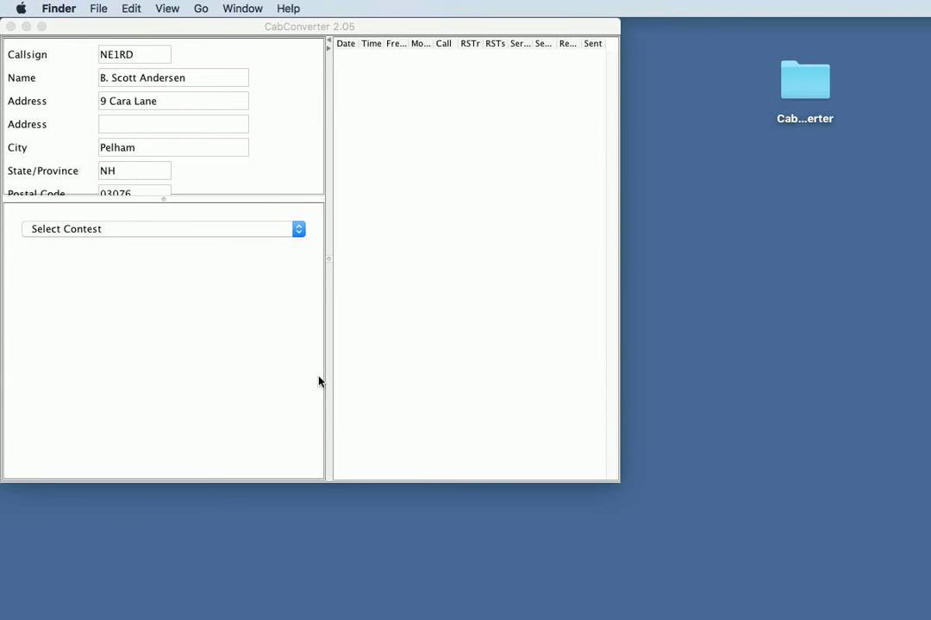
Enlarge the CabConverter window and its personal information pane to show every field, and save the personal info
click(613, 480)
drag(615, 477, 699, 605)
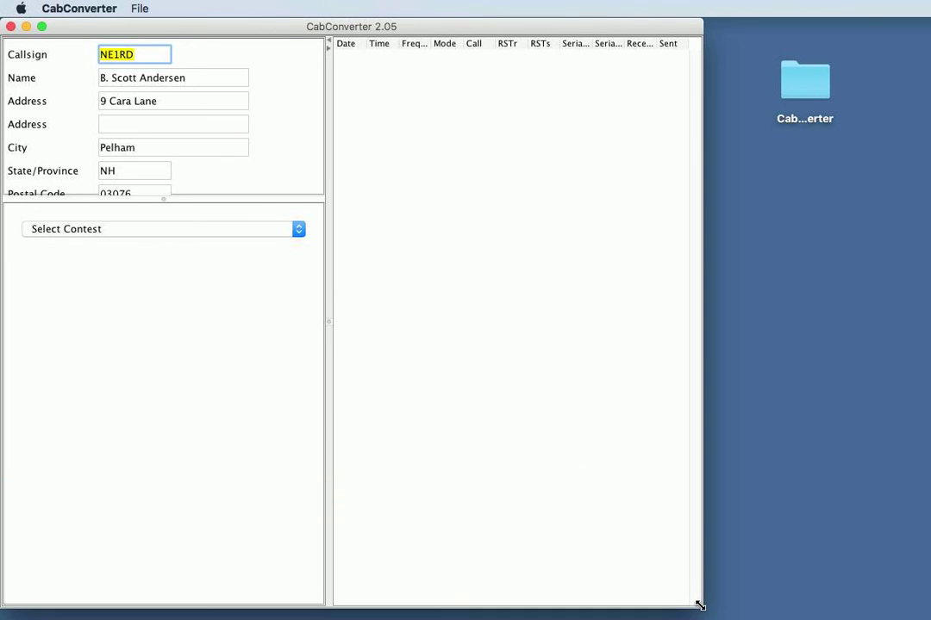
drag(164, 199, 172, 407)
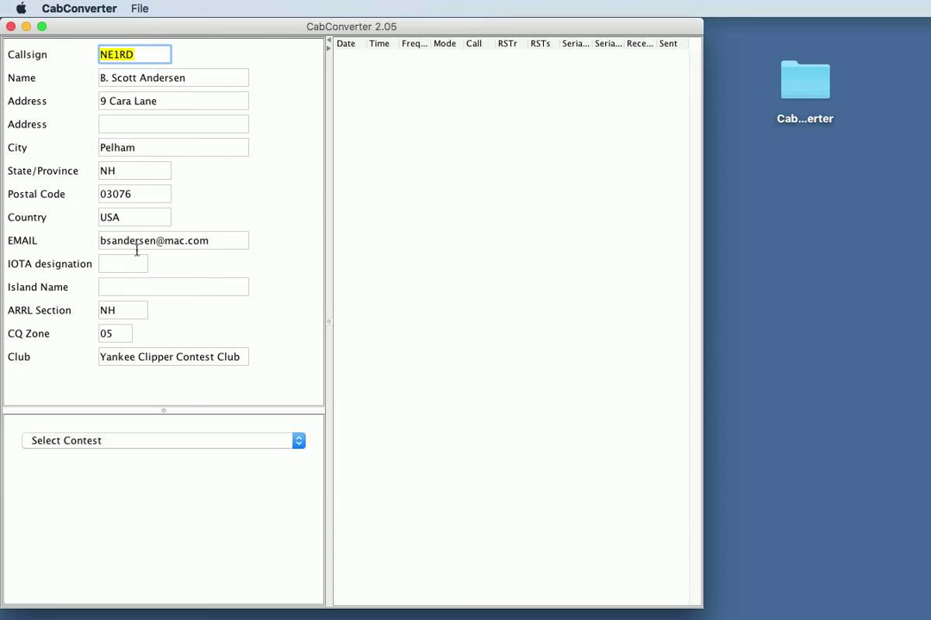
click(138, 8)
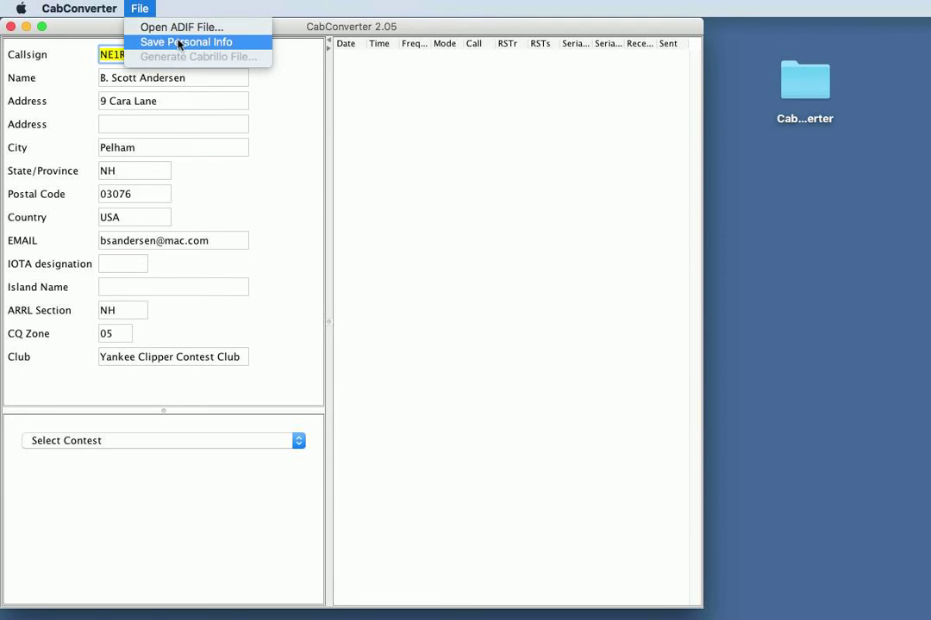
click(249, 48)
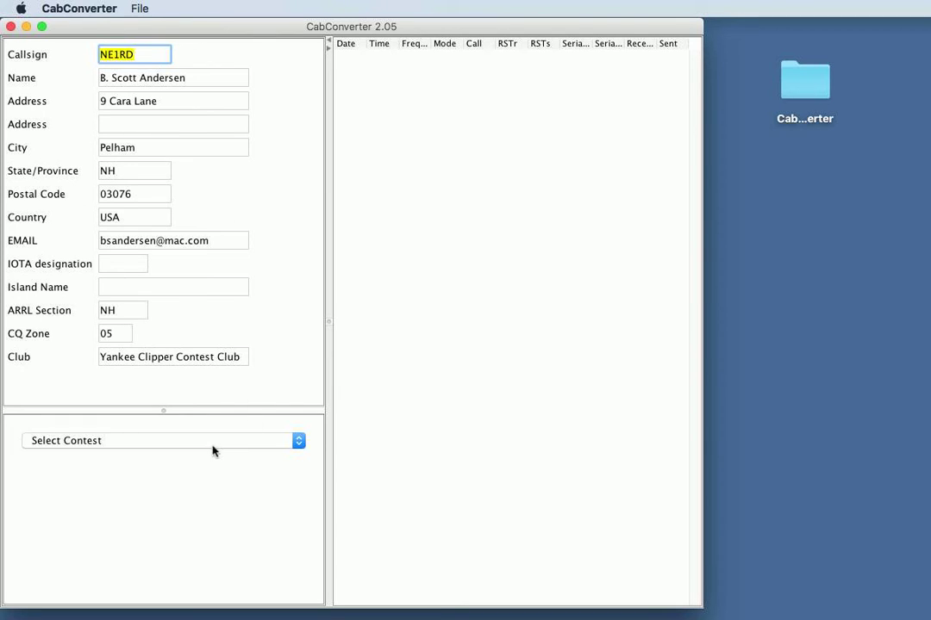
Shrink the personal information pane, look through the available contests, and select North American QSO PARTY
drag(187, 410, 205, 111)
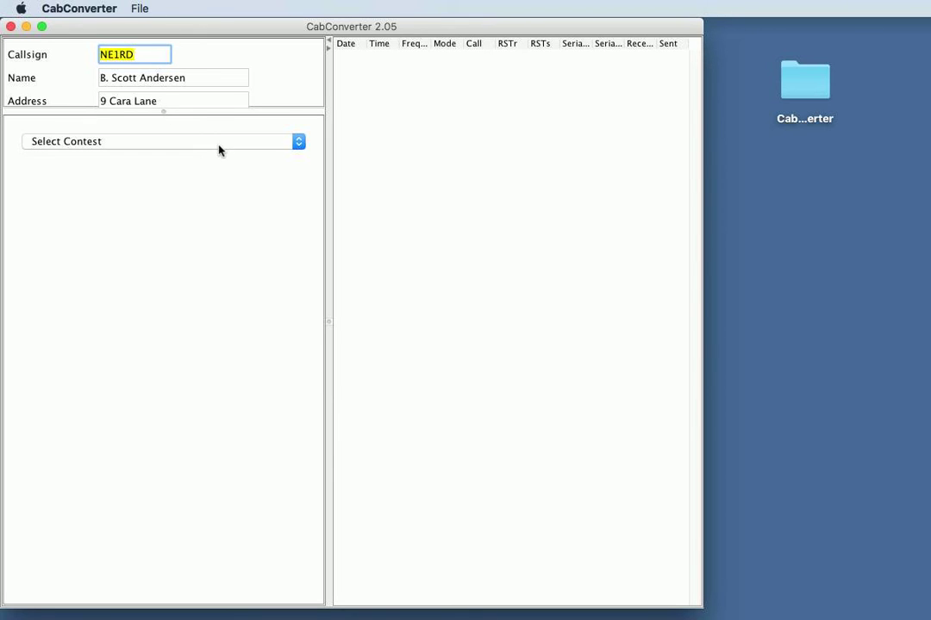
click(219, 143)
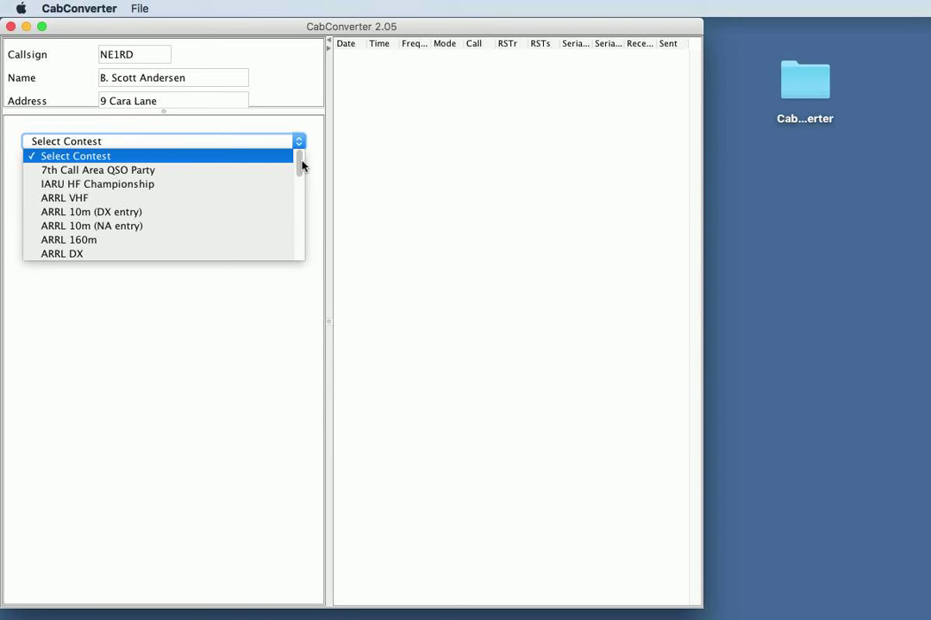
drag(302, 165, 304, 199)
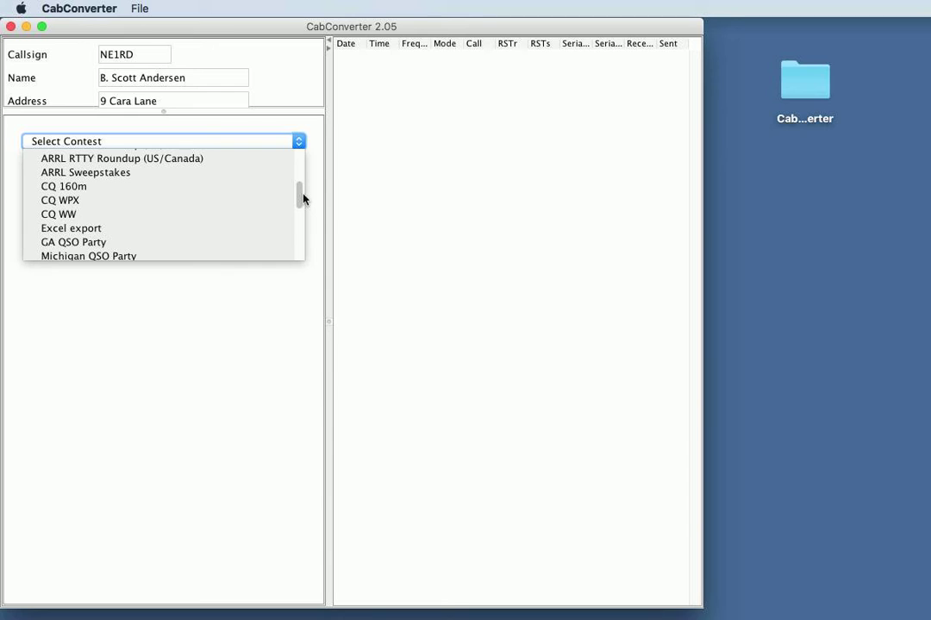
drag(304, 199, 303, 160)
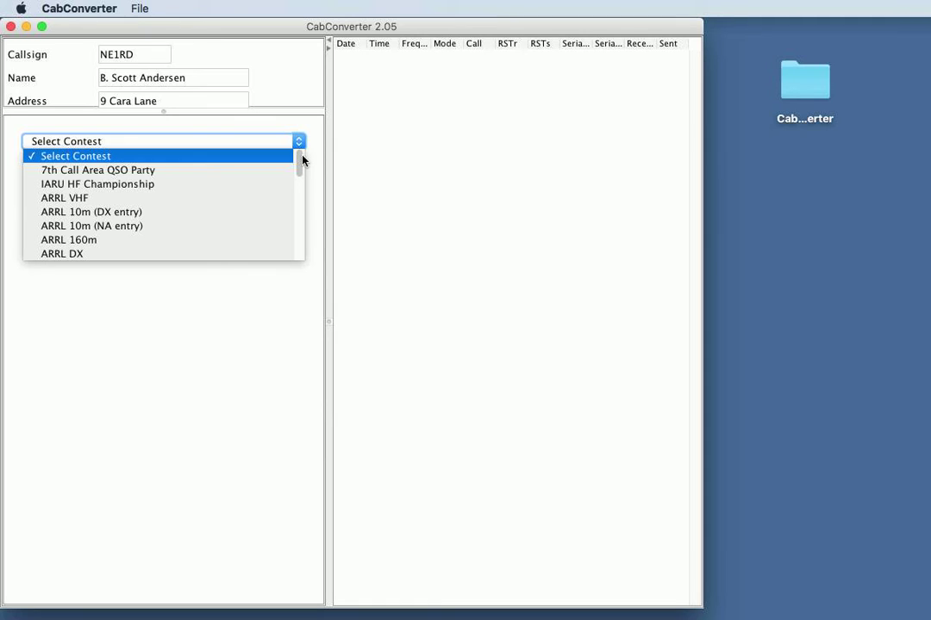
mouse_move(303, 160)
mouse_down()
mouse_move(301, 208)
mouse_move(301, 170)
mouse_up()
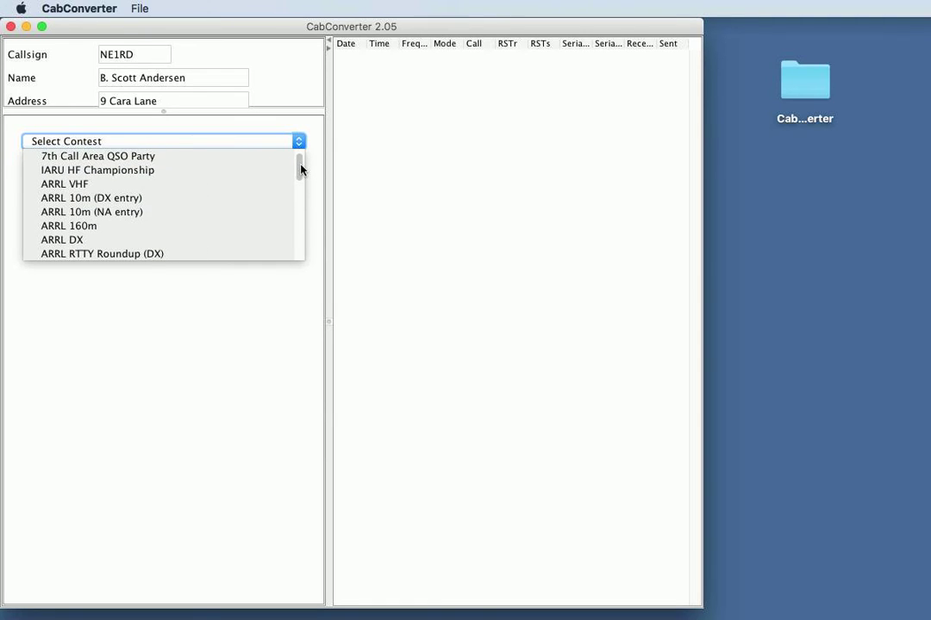
click(299, 234)
click(299, 234)
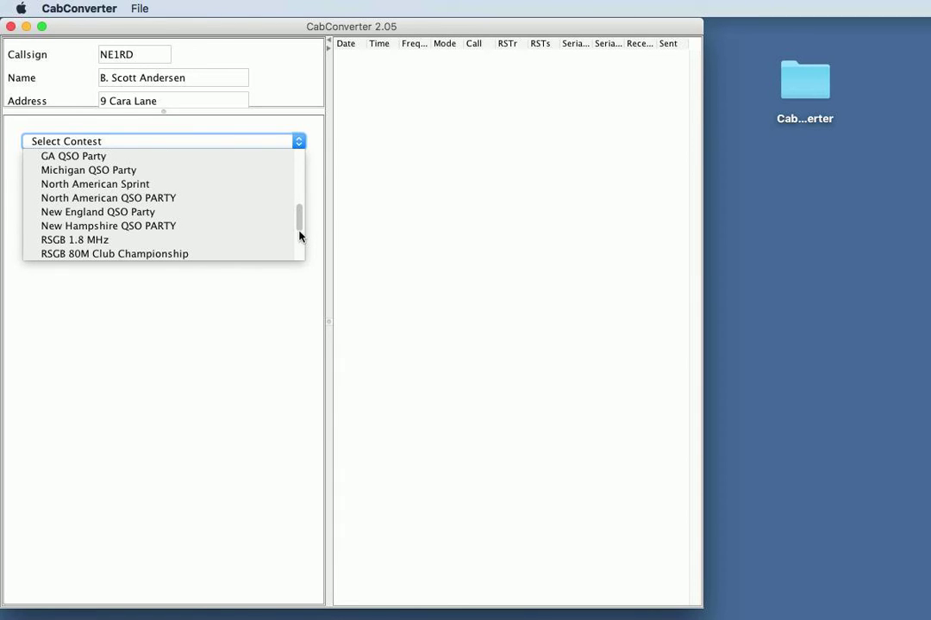
click(150, 198)
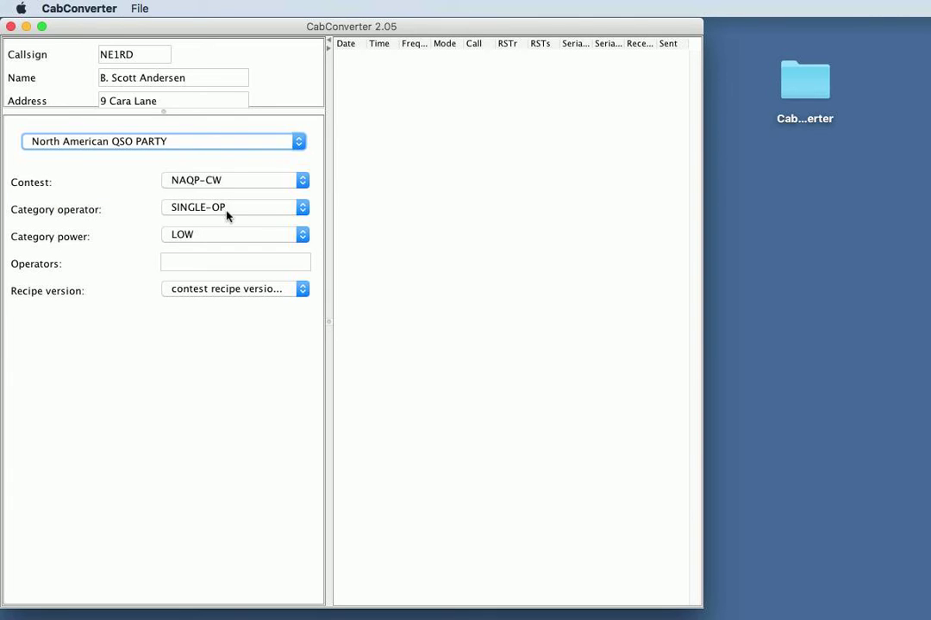
Choose NAQP-CW as the contest and contest recipe version 1.0 as the recipe version
click(236, 182)
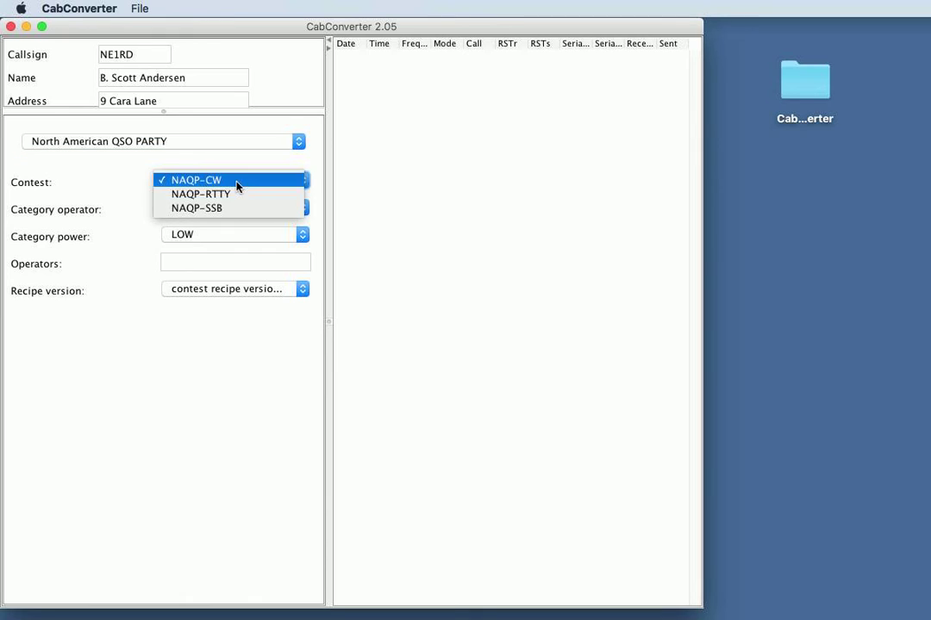
click(236, 182)
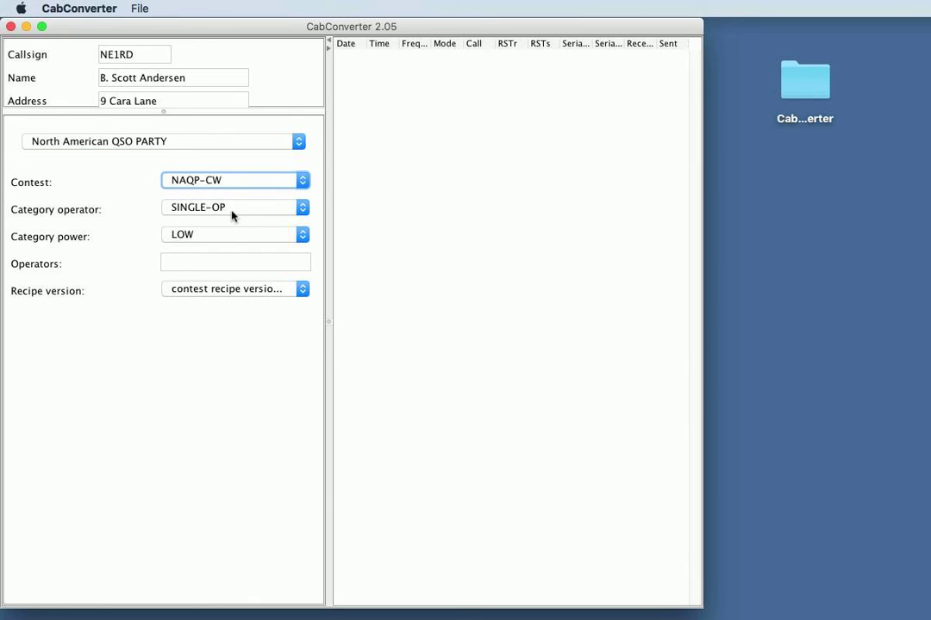
click(206, 292)
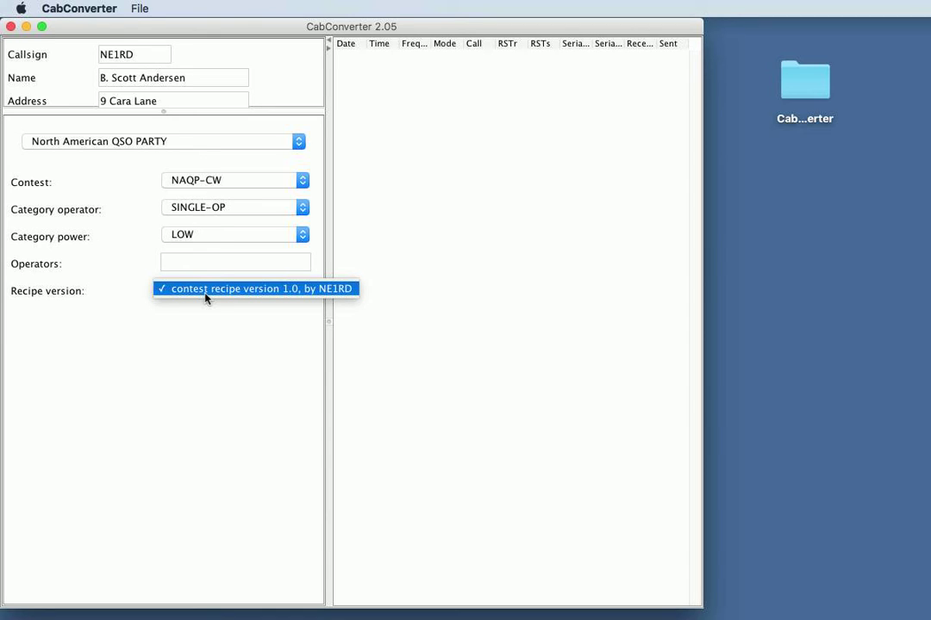
click(350, 290)
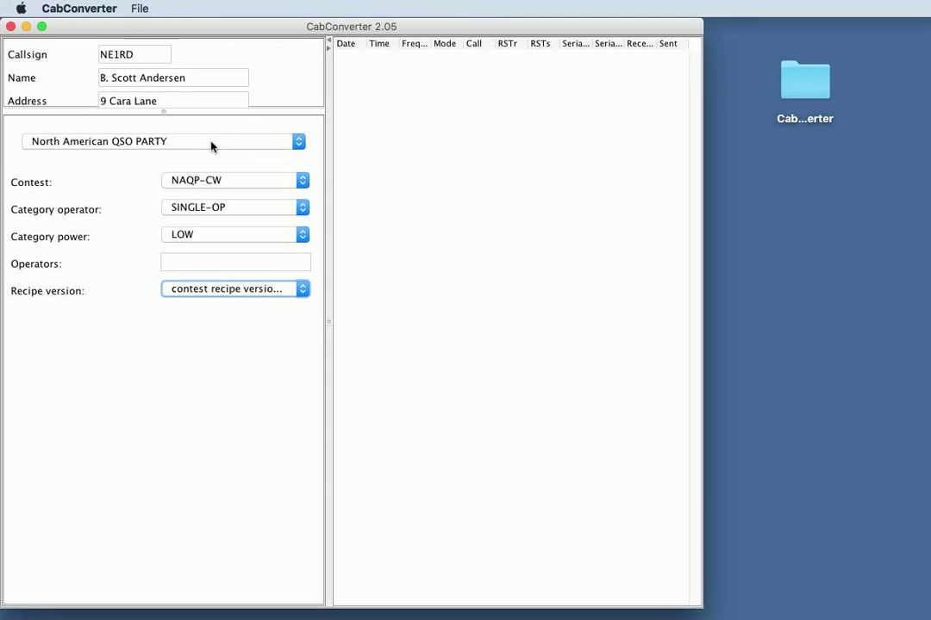
Open the ADIF log MLDX.adi from the Desktop folder and widen the CabConverter window to show more of the log columns
drag(169, 32, 256, 34)
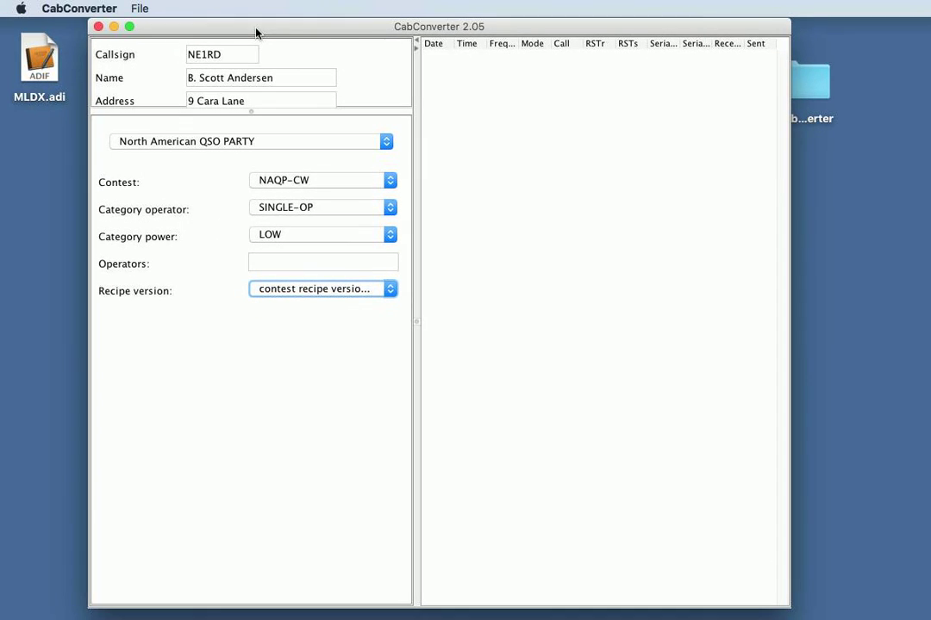
click(142, 8)
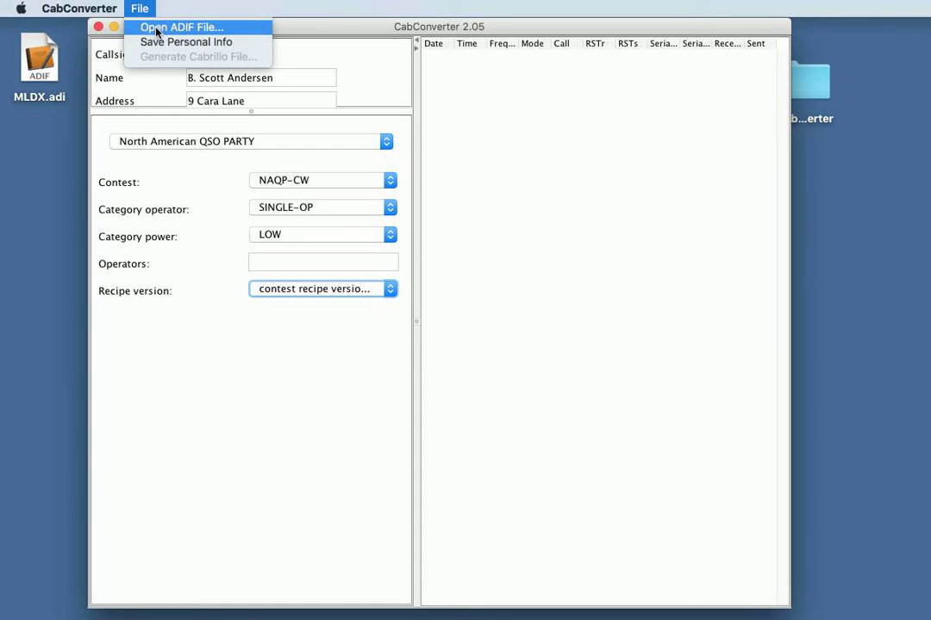
click(153, 27)
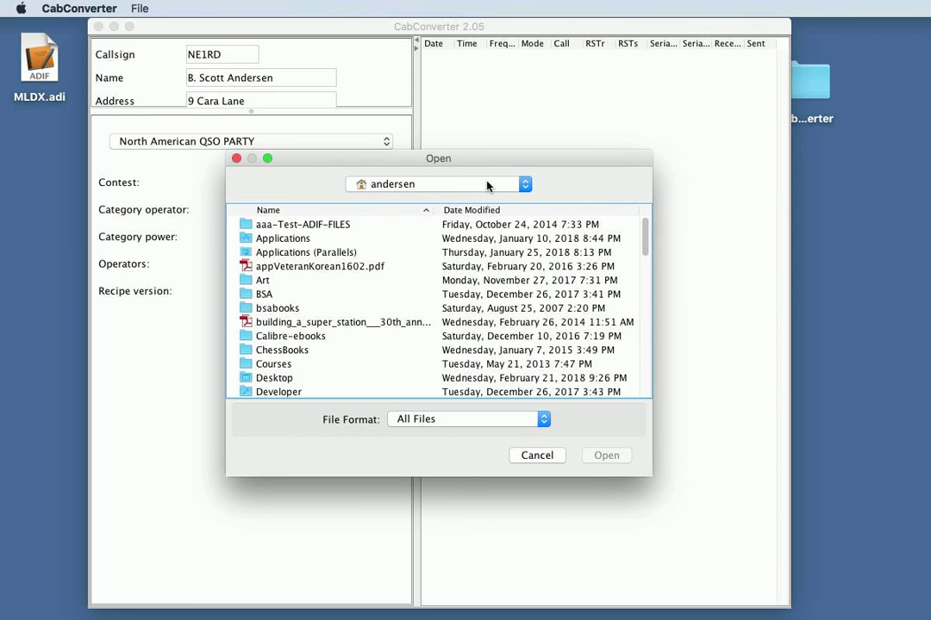
click(481, 184)
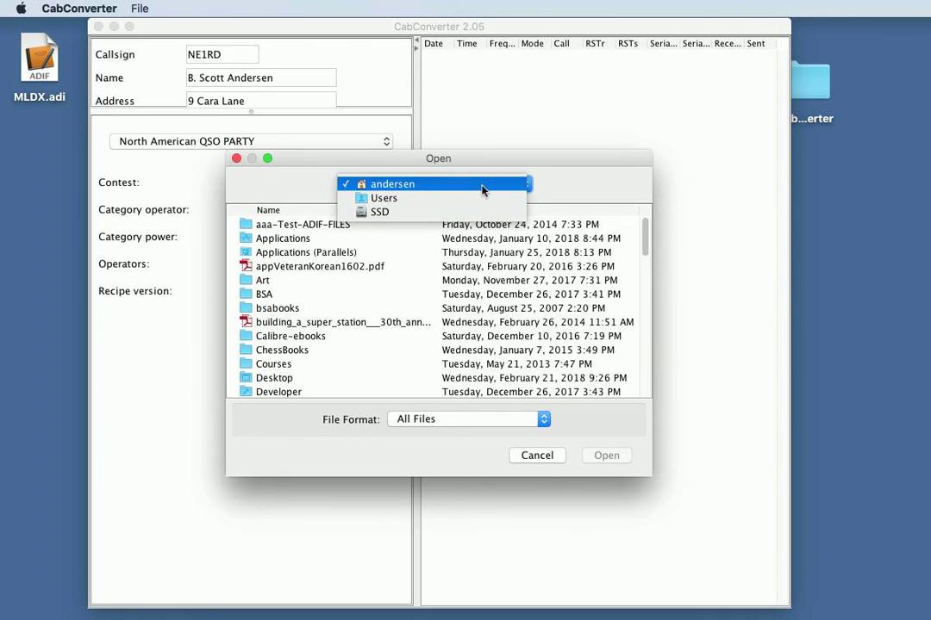
click(278, 380)
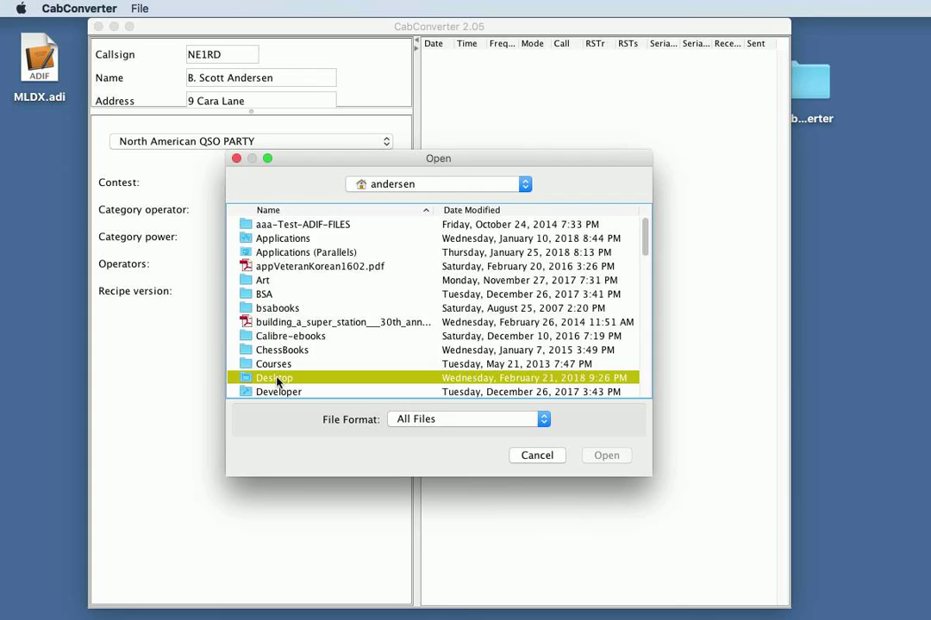
double_click(278, 380)
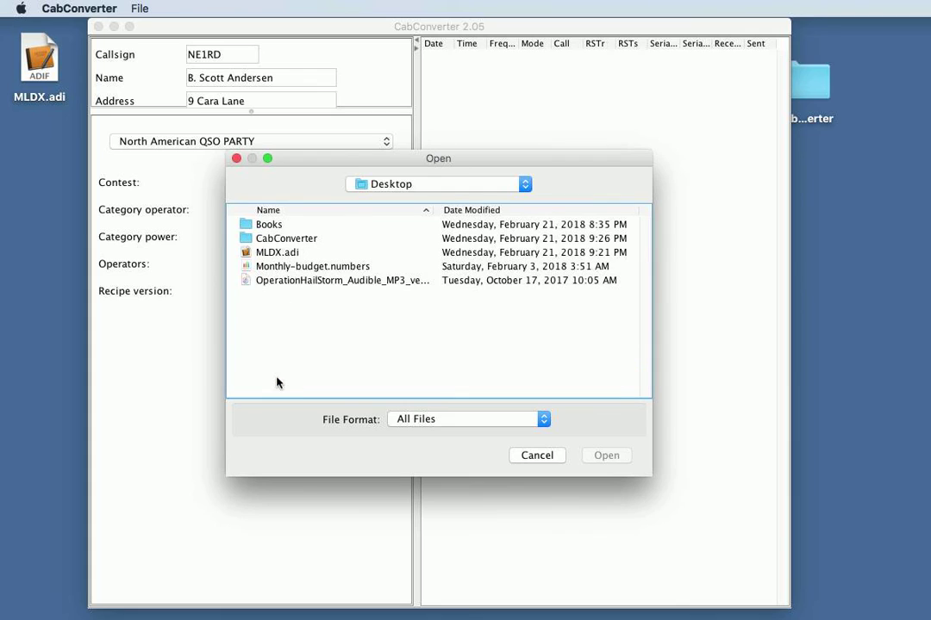
double_click(271, 253)
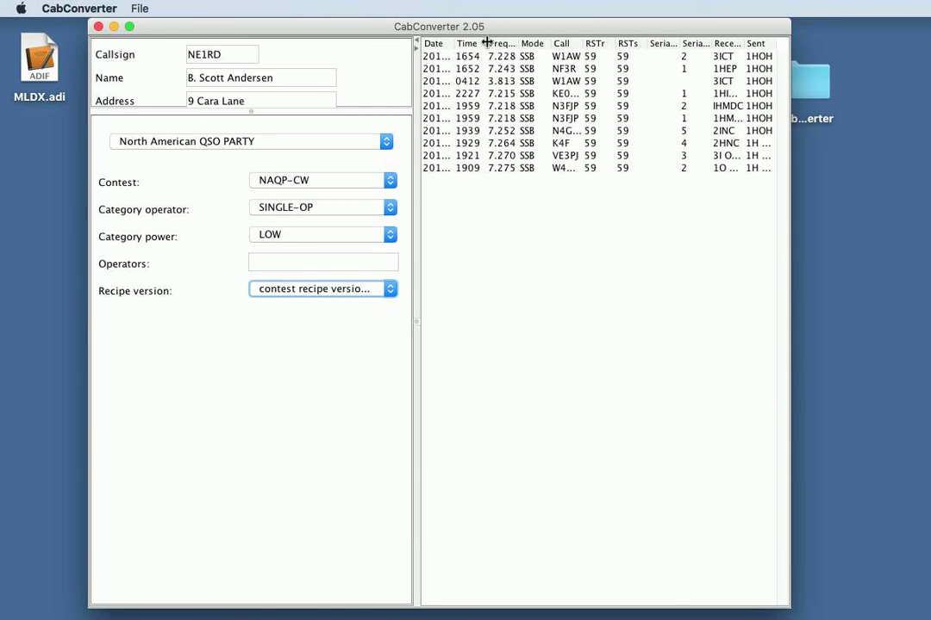
drag(786, 255, 915, 254)
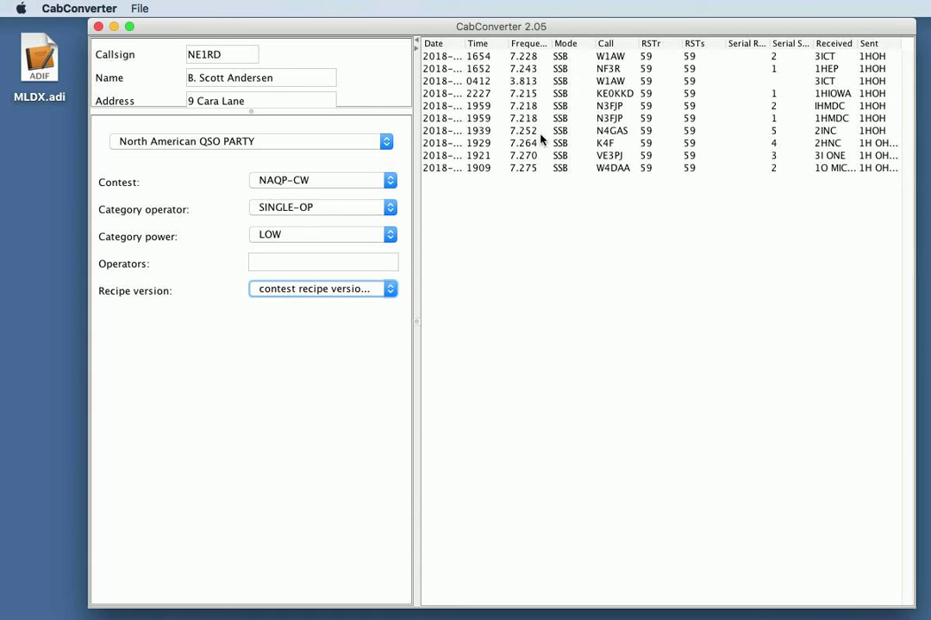
Change the contest of the North American QSO PARTY to NAQP-SSB
click(333, 180)
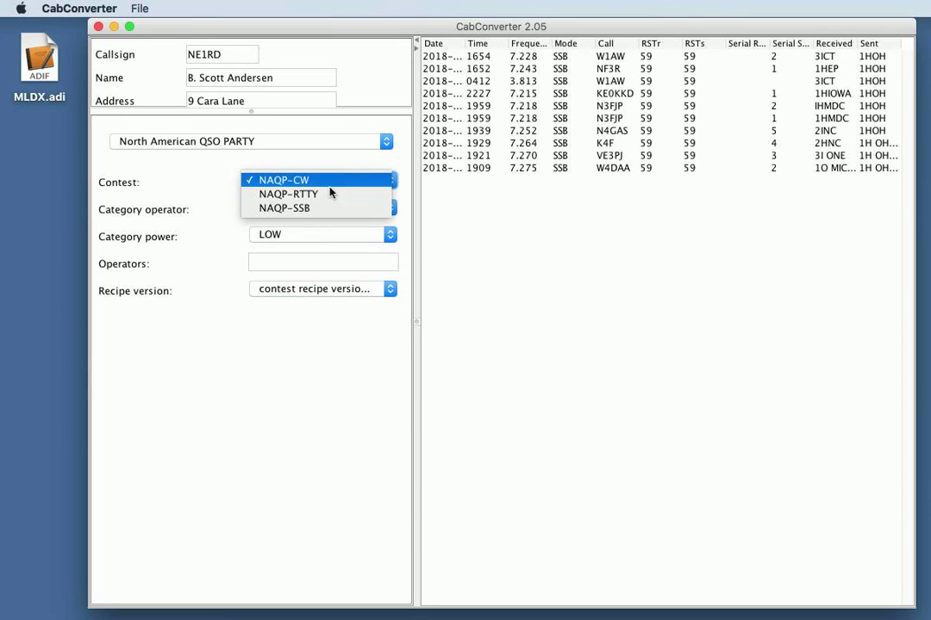
click(321, 210)
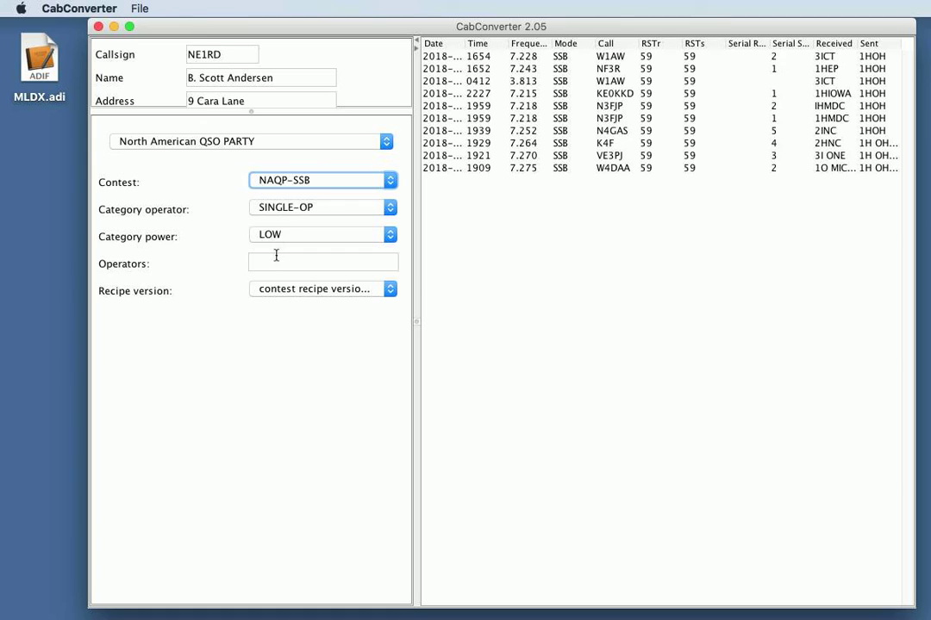
click(139, 9)
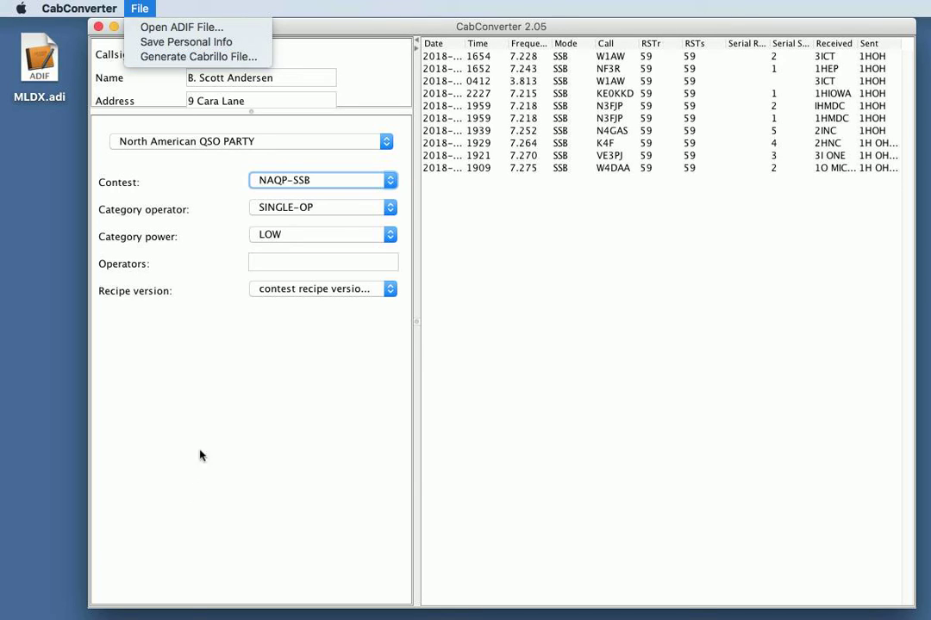
click(169, 382)
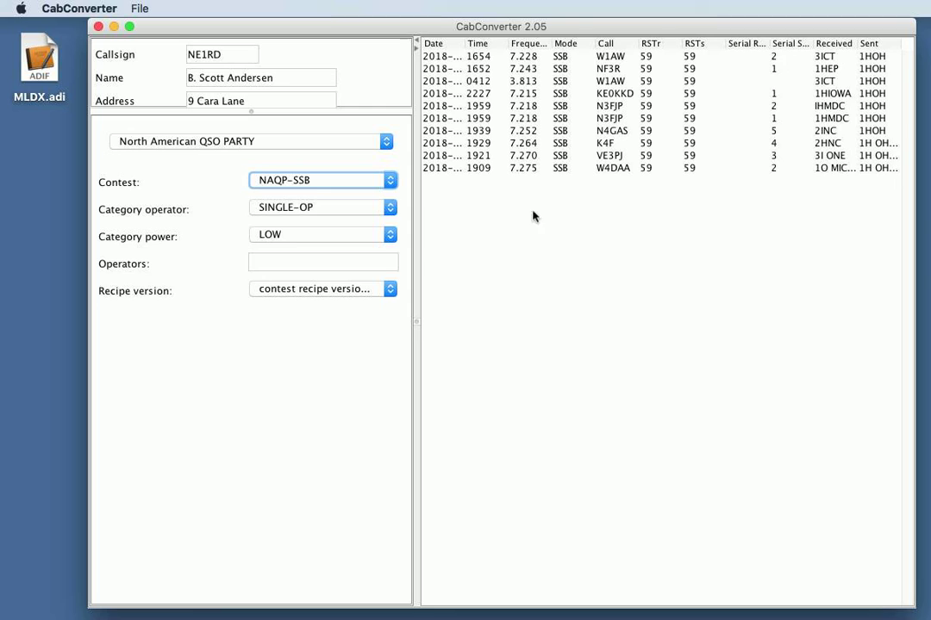
Generate the Cabrillo file and save it in the Desktop folder as contest.txt
click(140, 9)
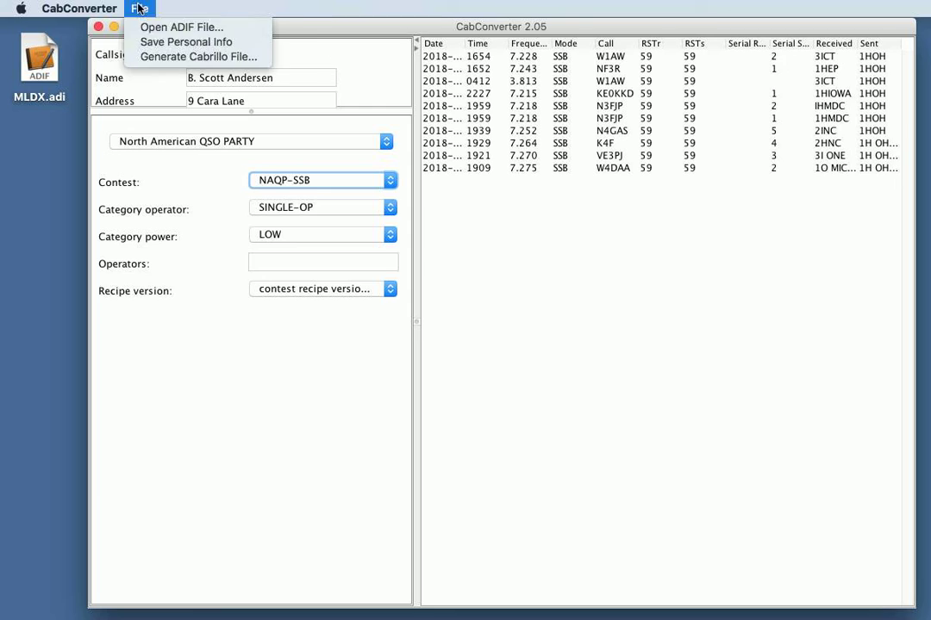
click(185, 58)
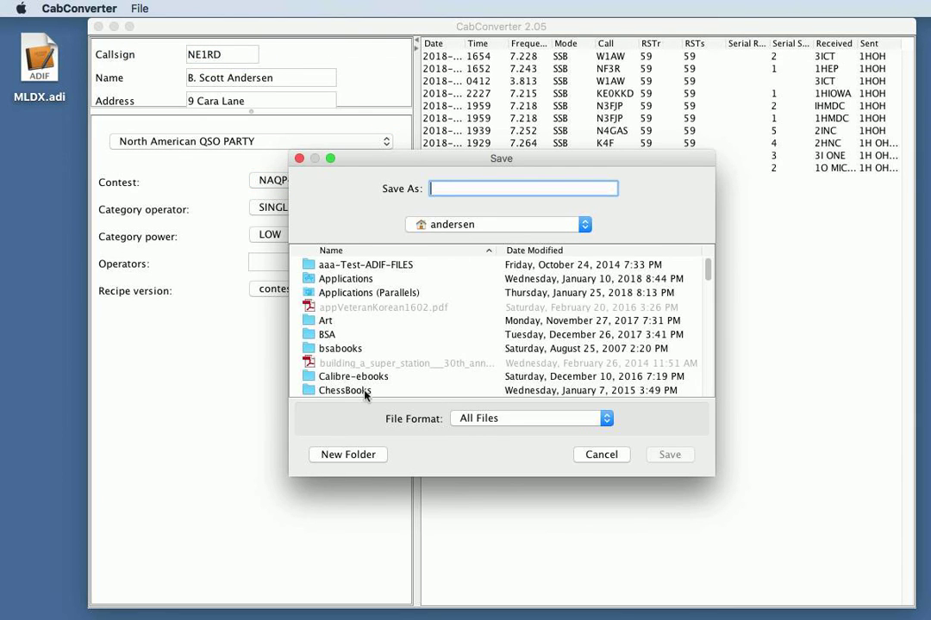
scroll(711, 276, down, 3)
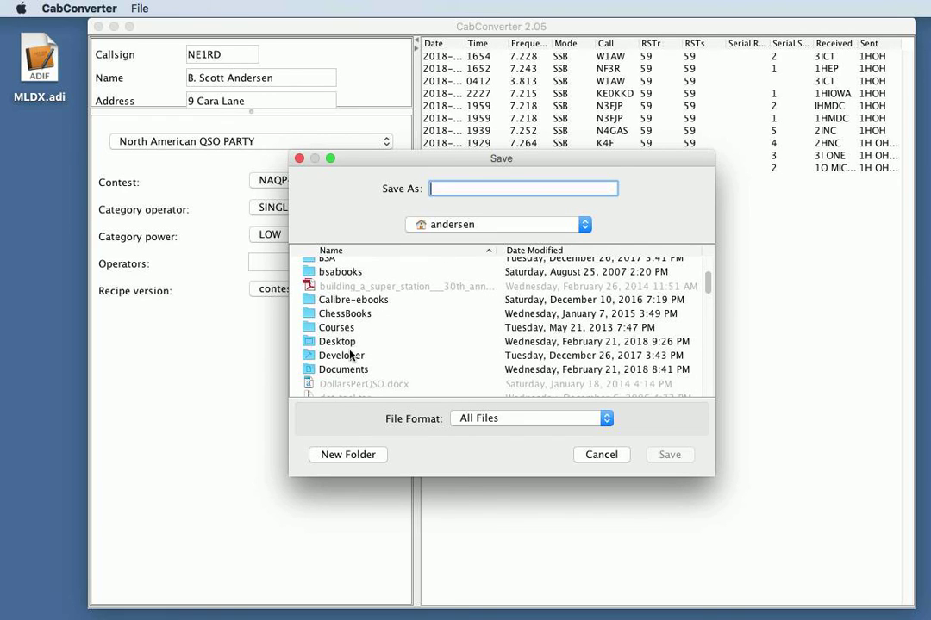
double_click(346, 342)
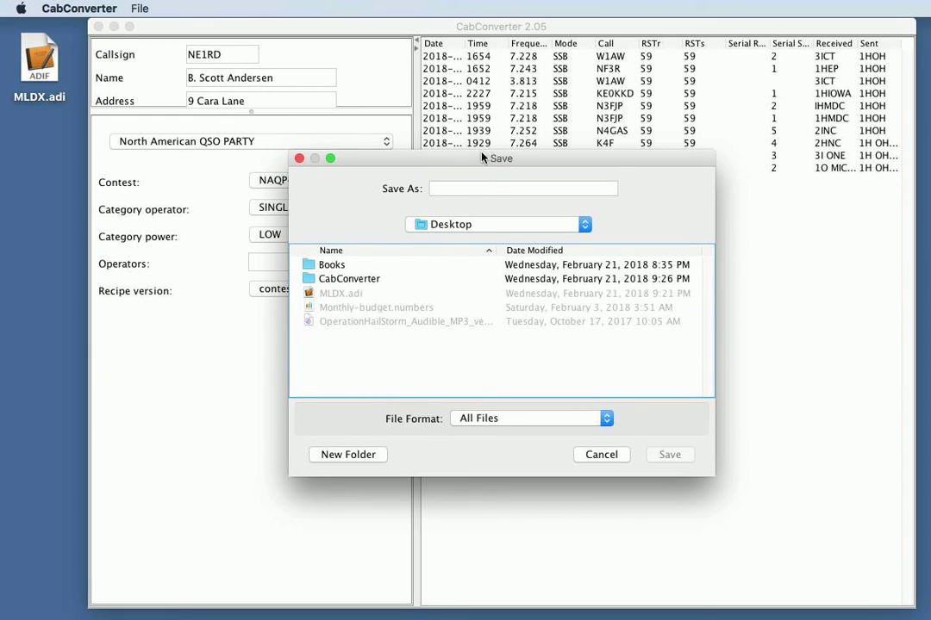
click(469, 190)
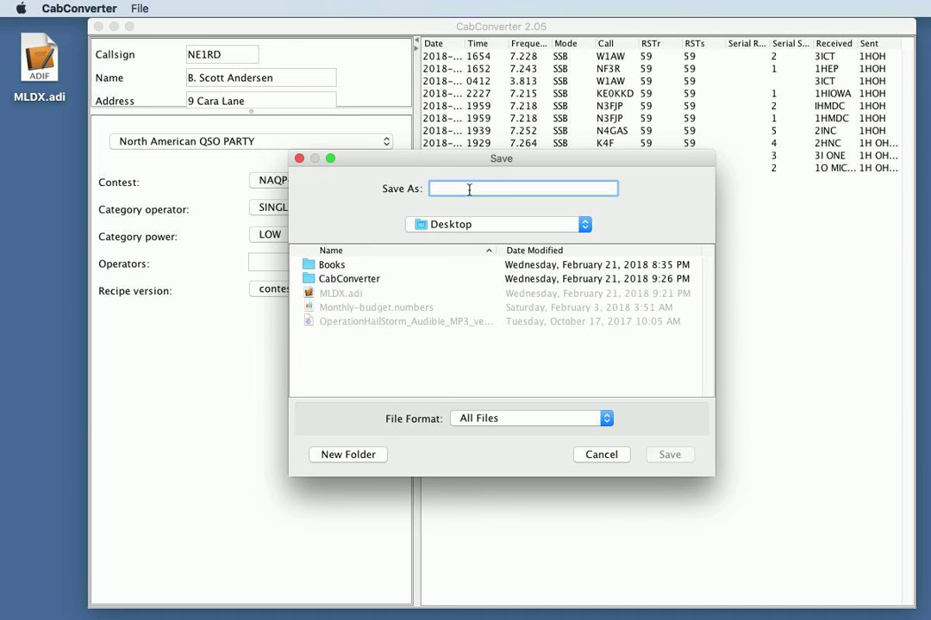
text(contes)
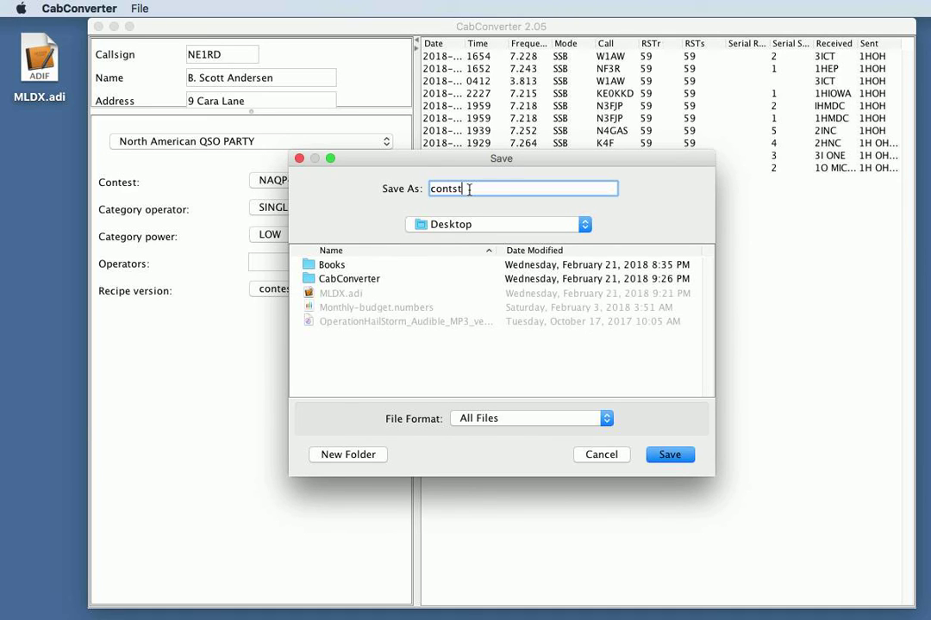
key(BackSpace)
key(BackSpace)
text(et)
key(BackSpace)
text(st.txt)
key(Return)
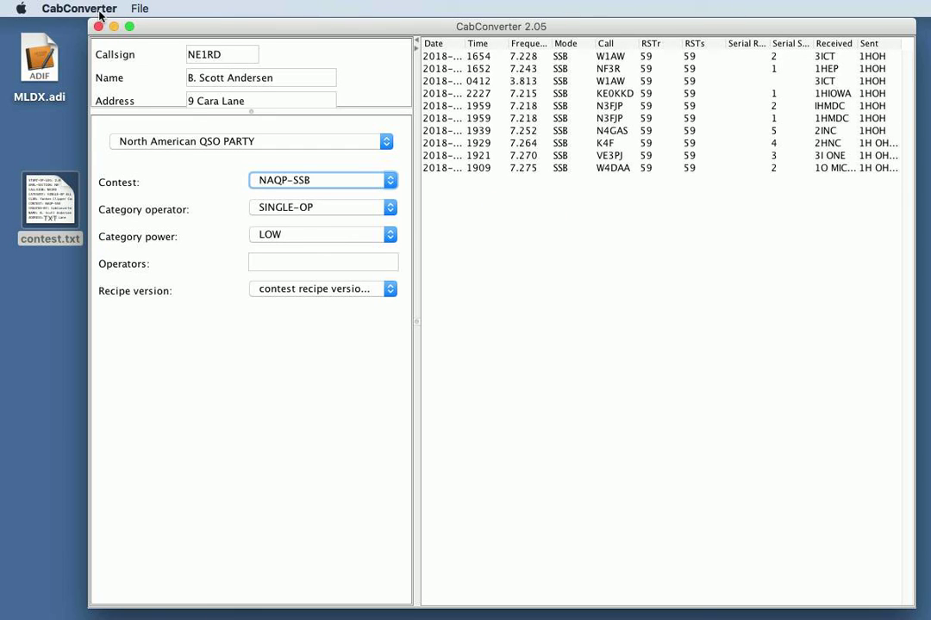
Quit CabConverter and open contest.txt from the desktop in TextEdit, with its window fully in view
click(100, 11)
click(110, 128)
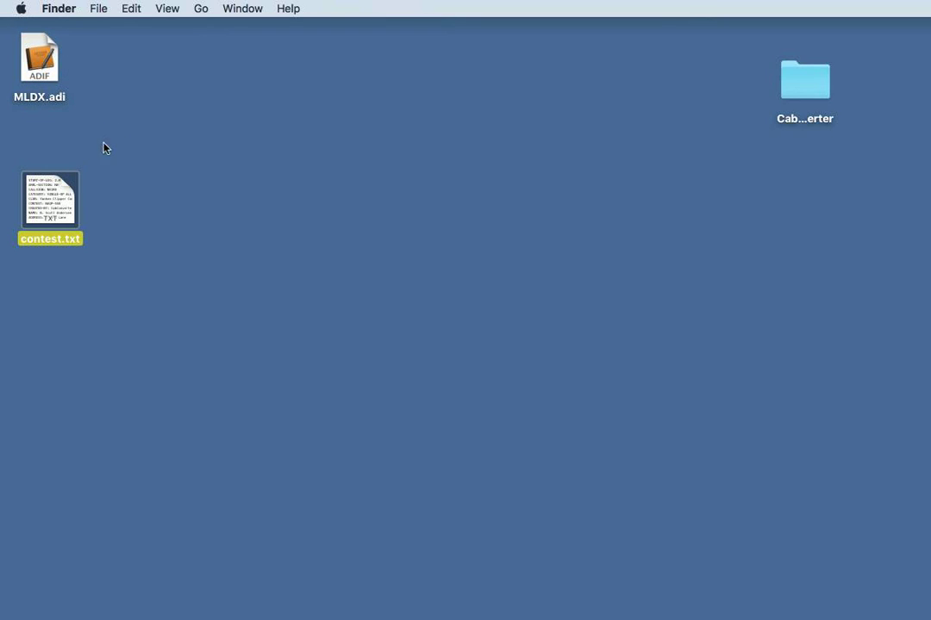
double_click(60, 200)
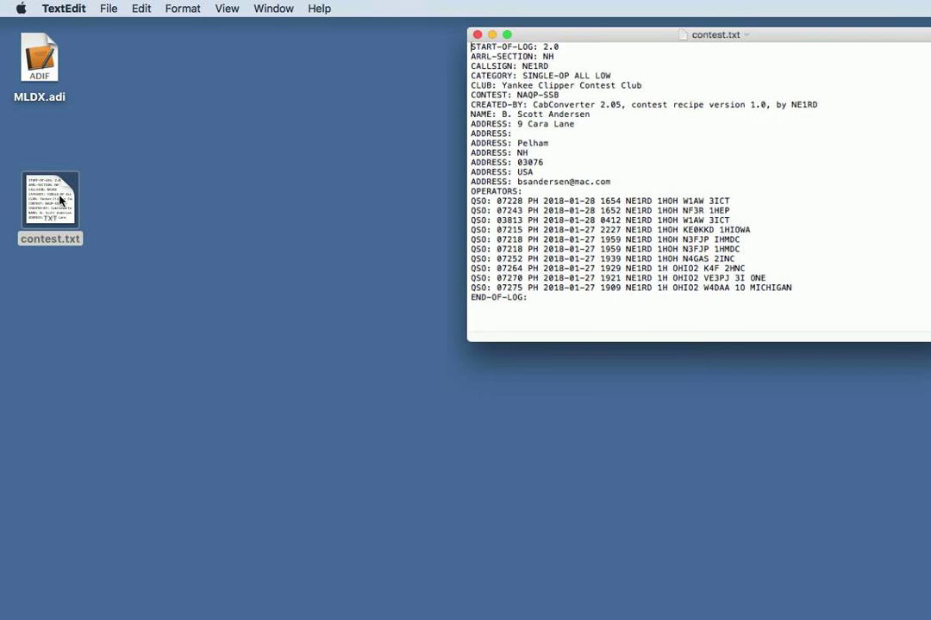
drag(534, 37, 267, 66)
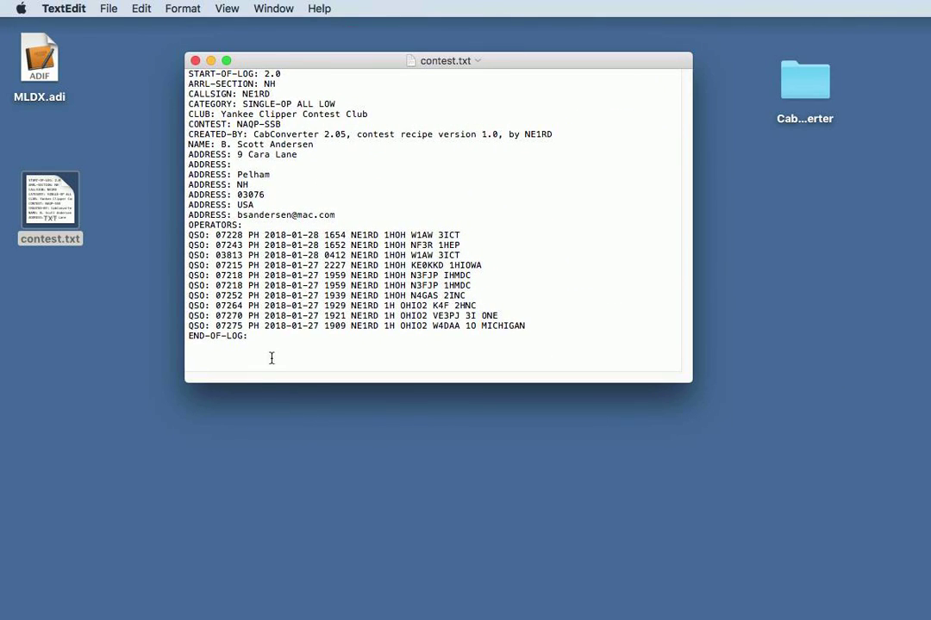
Copy the entire Cabrillo log text in contest.txt, from START-OF-LOG through END-OF-LOG, and clear the selection
drag(269, 355, 140, 69)
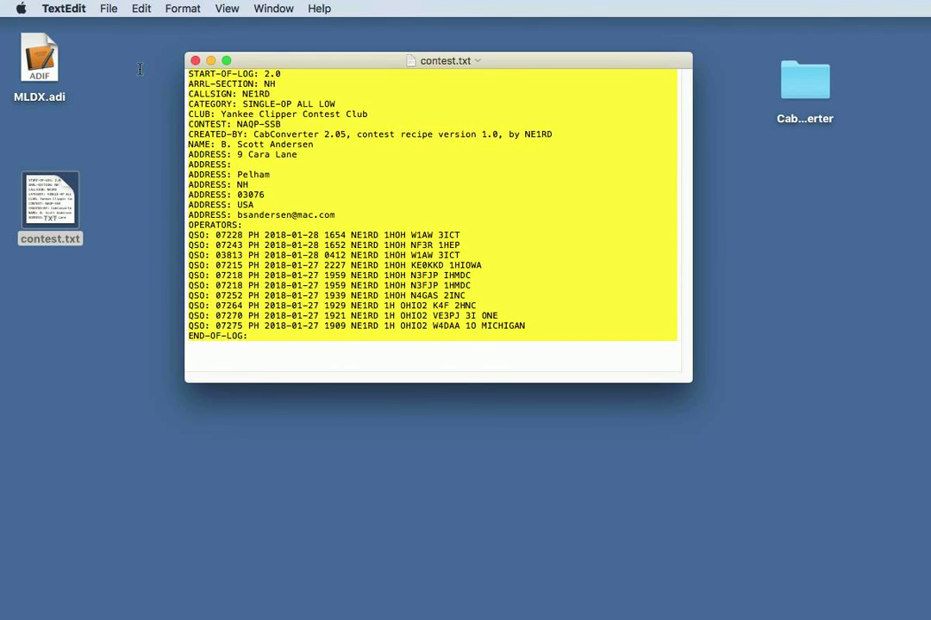
key(super+c)
click(388, 351)
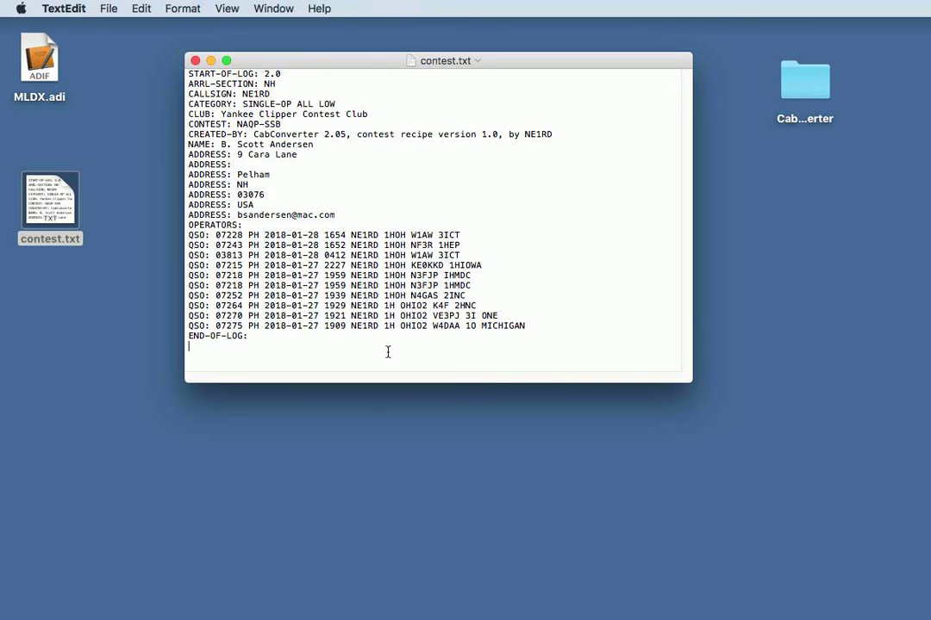